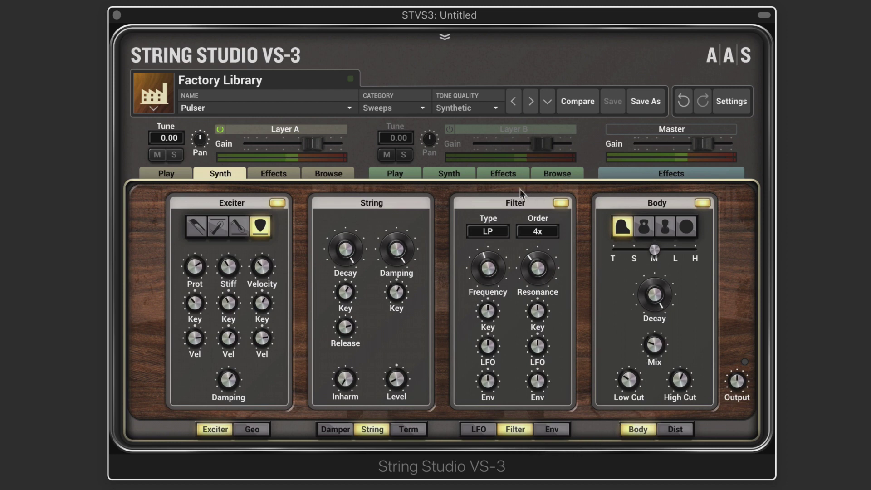
# Look through the available filter types and the Frequency and Resonance controls of the Filter module
pyautogui.click(487, 232)
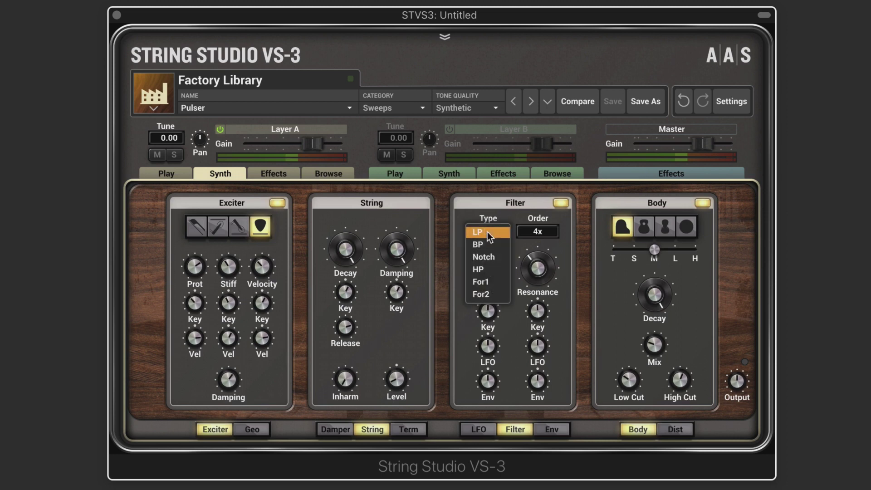
pyautogui.click(475, 205)
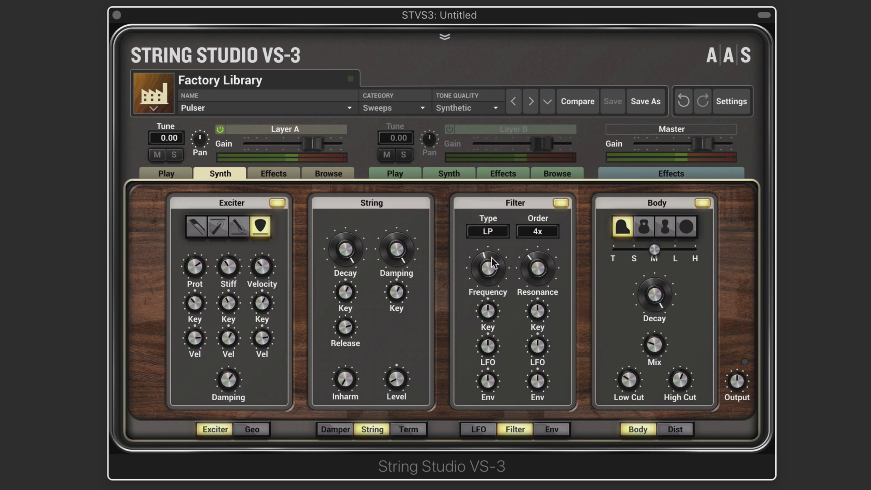
pyautogui.moveTo(483, 252); pyautogui.dragTo(484, 254)
pyautogui.moveTo(490, 263); pyautogui.dragTo(521, 269)
pyautogui.moveTo(521, 268); pyautogui.dragTo(522, 268)
# Switch the filter order to 2x for comparison and return it to 4x
pyautogui.click(536, 233)
pyautogui.click(535, 222)
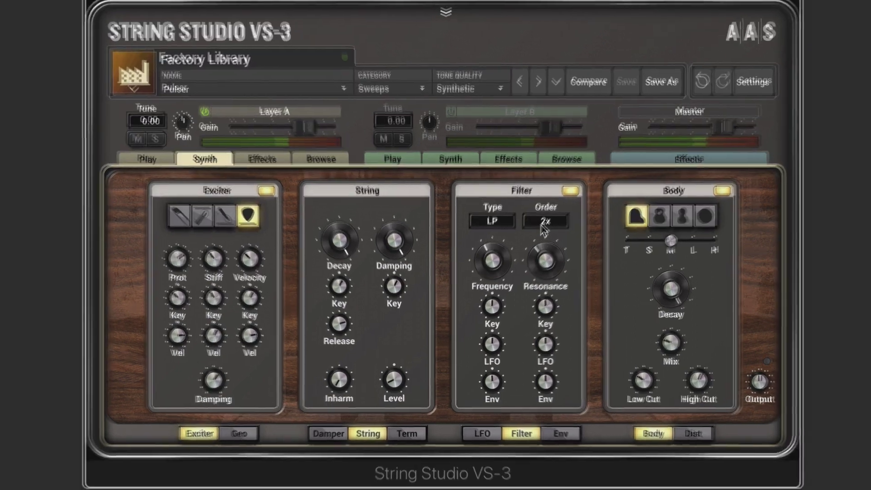
pyautogui.click(537, 232)
pyautogui.click(537, 243)
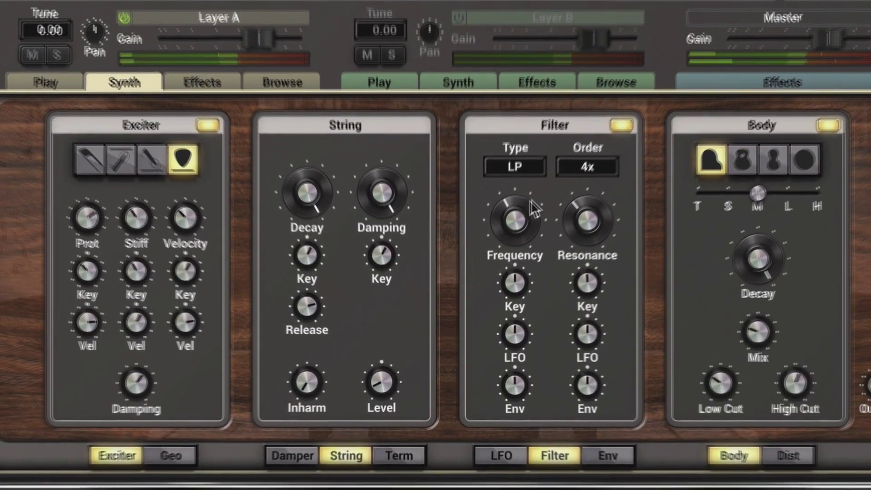
# Sweep the low-pass filter's frequency and try higher resonance, ending with resonance at about 0.96
pyautogui.moveTo(535, 208); pyautogui.dragTo(512, 186)
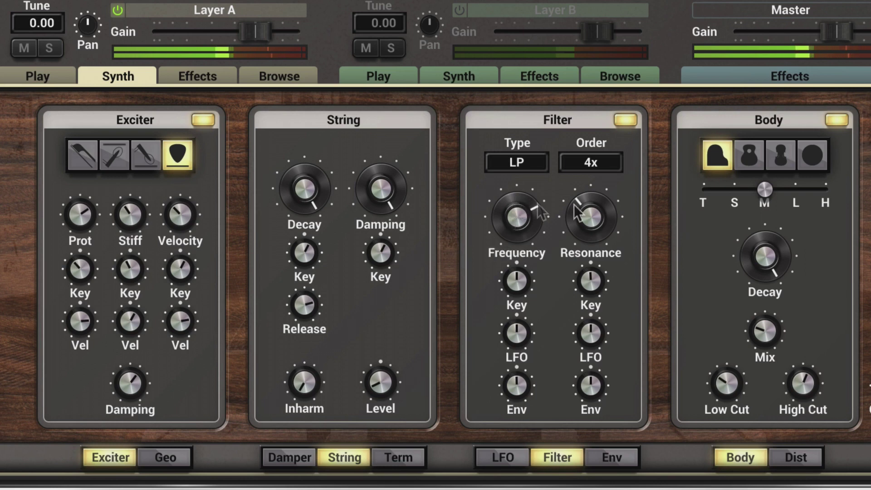
pyautogui.moveTo(589, 215)
pyautogui.mouseDown()
pyautogui.moveTo(580, 206)
pyautogui.moveTo(575, 225)
pyautogui.mouseUp()
pyautogui.moveTo(514, 212)
pyautogui.mouseDown()
pyautogui.moveTo(523, 195)
pyautogui.moveTo(524, 226)
pyautogui.mouseUp()
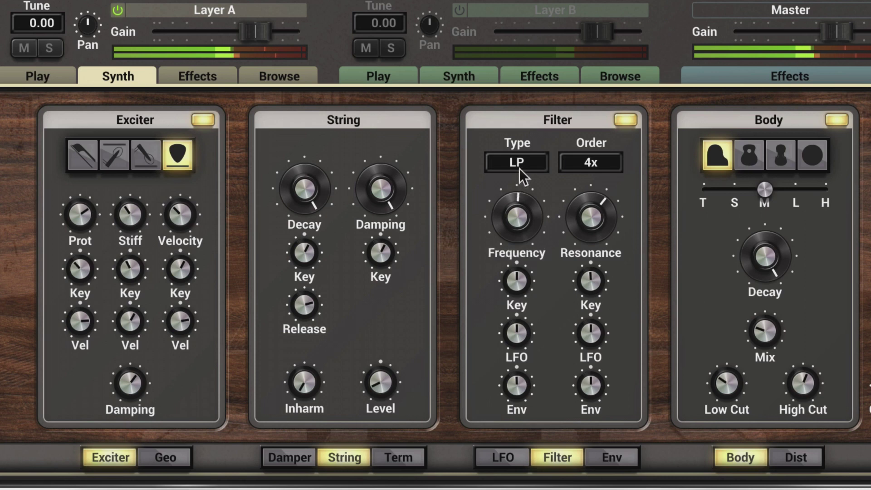
pyautogui.moveTo(594, 200); pyautogui.dragTo(594, 219)
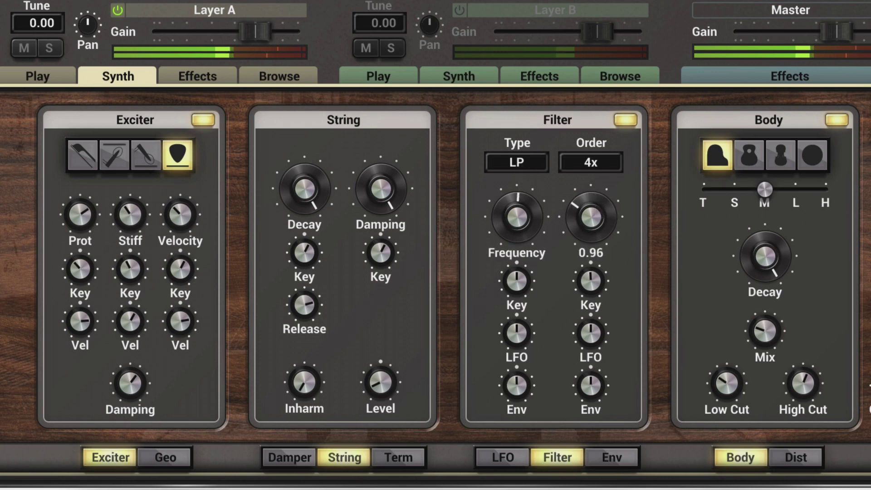
# Set the filter type to HP and try out different frequency and resonance settings
pyautogui.click(526, 162)
pyautogui.click(526, 217)
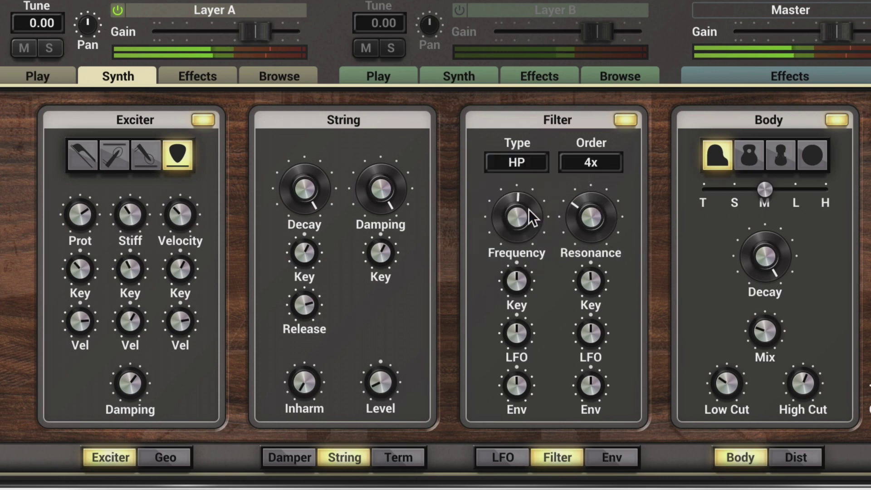
pyautogui.moveTo(519, 217); pyautogui.dragTo(518, 215)
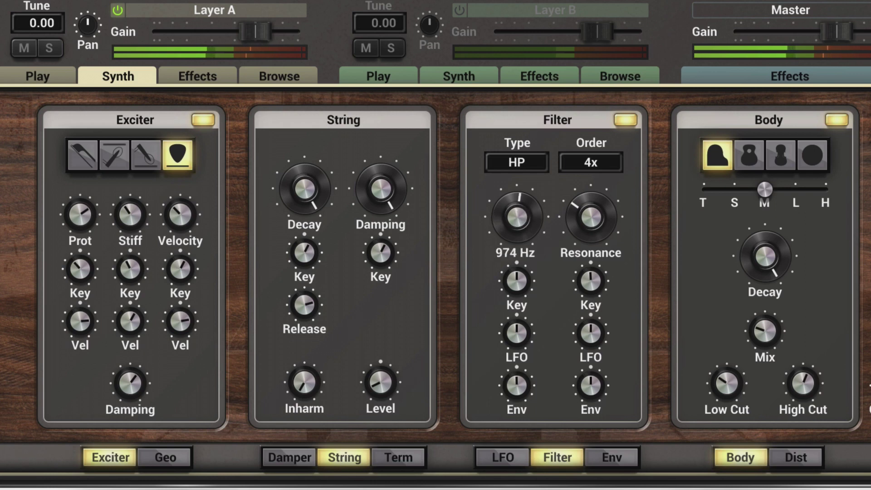
pyautogui.moveTo(580, 216); pyautogui.dragTo(590, 199)
pyautogui.moveTo(519, 214)
pyautogui.mouseDown()
pyautogui.moveTo(518, 225)
pyautogui.moveTo(523, 198)
pyautogui.mouseUp()
pyautogui.moveTo(583, 202); pyautogui.dragTo(583, 208)
# Set the filter type to BP, sweep its frequency and vary the resonance, ending at about 1.88
pyautogui.click(521, 160)
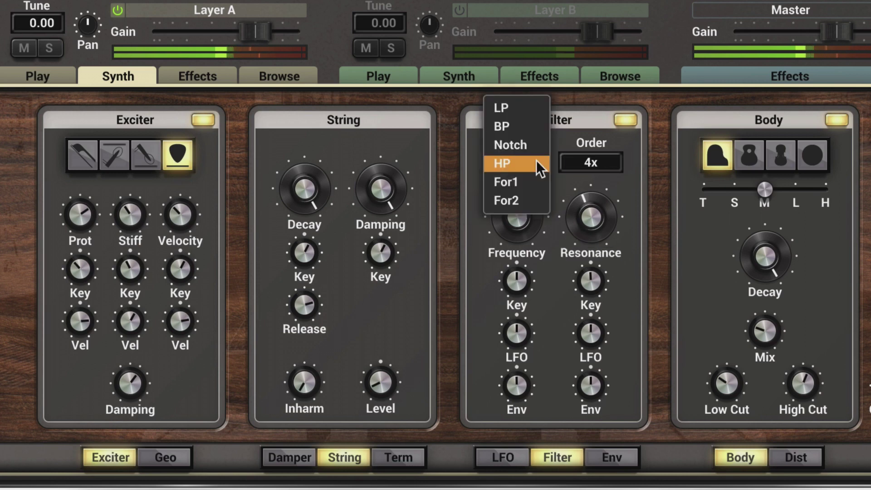
pyautogui.click(507, 128)
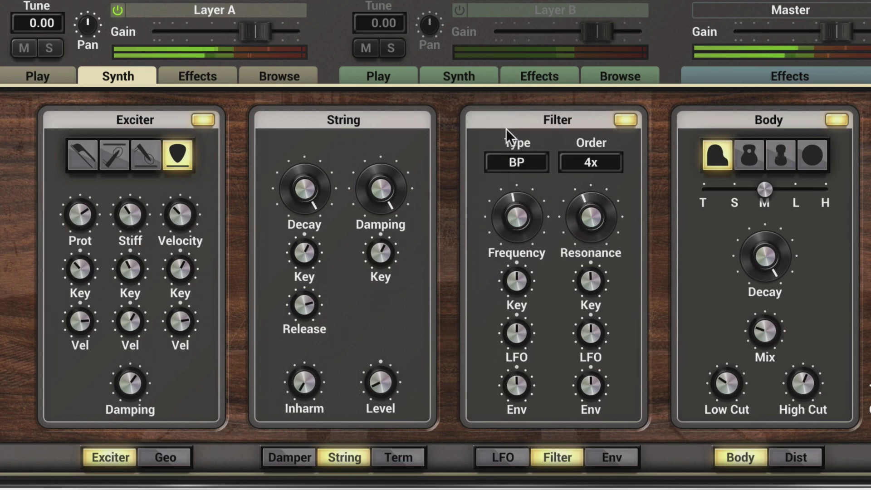
pyautogui.moveTo(514, 196); pyautogui.dragTo(514, 195)
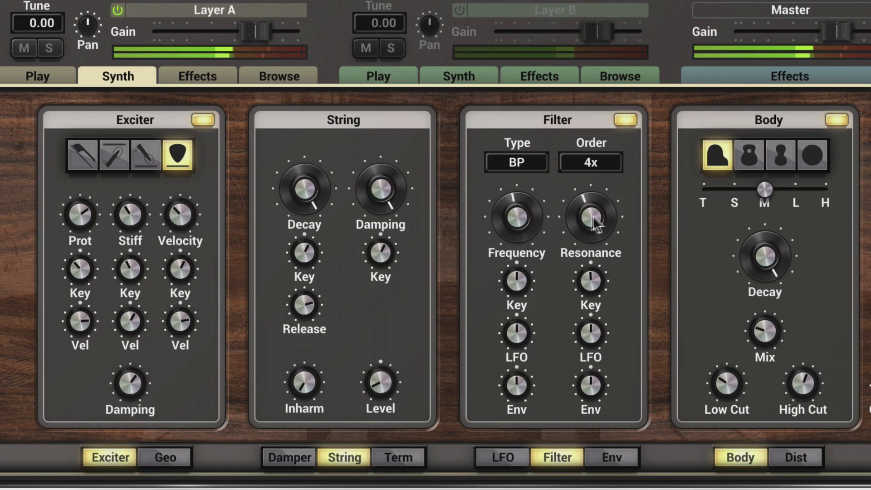
pyautogui.moveTo(521, 206)
pyautogui.mouseDown()
pyautogui.moveTo(521, 225)
pyautogui.moveTo(551, 195)
pyautogui.moveTo(514, 205)
pyautogui.mouseUp()
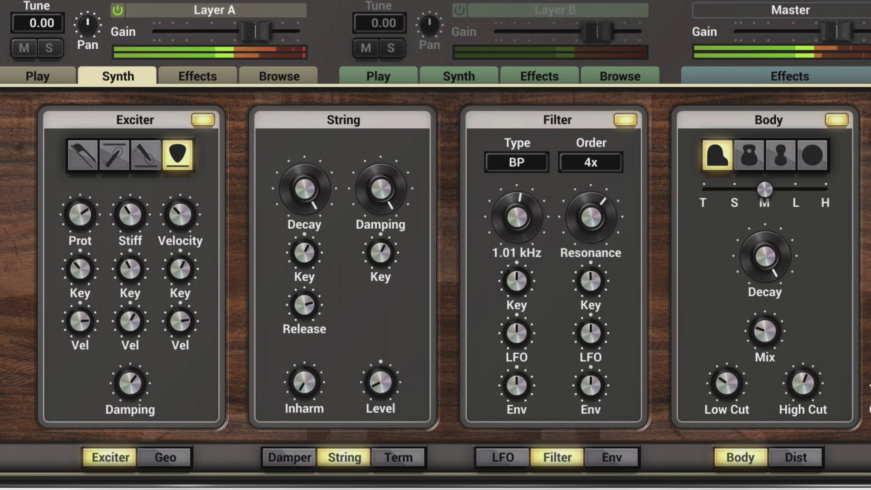
pyautogui.moveTo(559, 226)
pyautogui.mouseDown()
pyautogui.moveTo(560, 217)
pyautogui.moveTo(559, 236)
pyautogui.mouseUp()
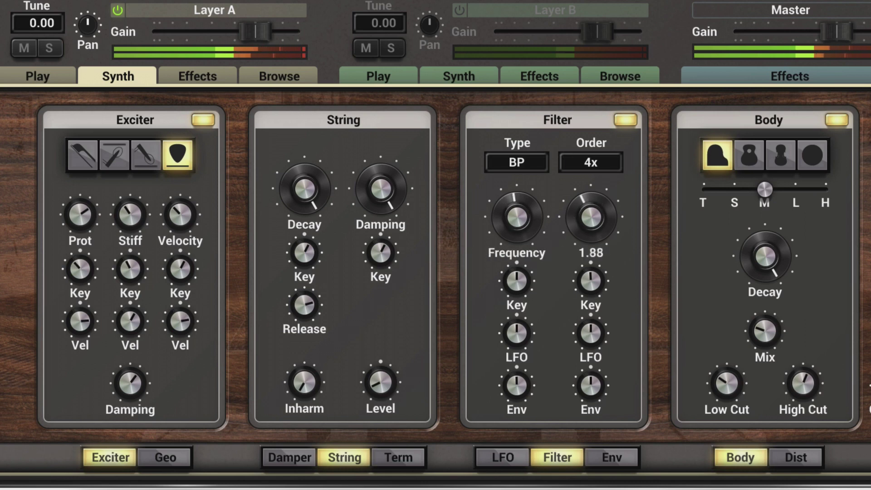
# Change the filter type to Notch and sweep its frequency with the resonance raised
pyautogui.click(534, 157)
pyautogui.click(520, 181)
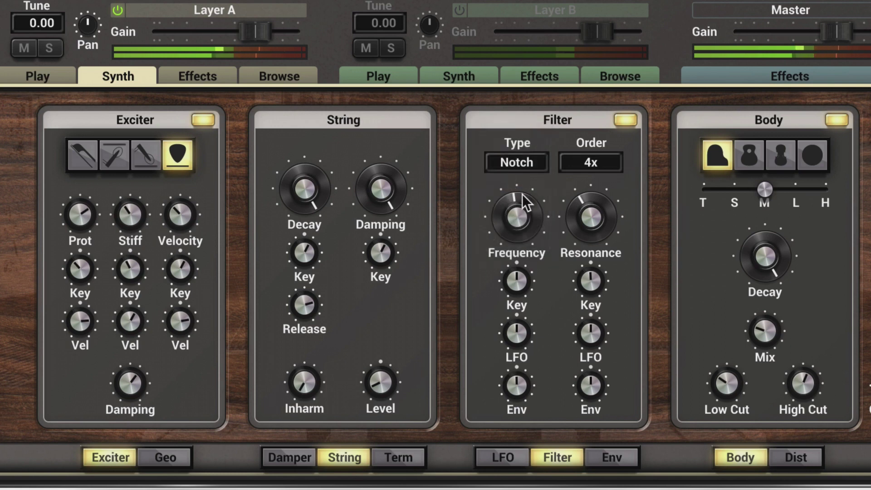
pyautogui.moveTo(506, 206); pyautogui.dragTo(524, 205)
pyautogui.moveTo(584, 214); pyautogui.dragTo(583, 195)
pyautogui.moveTo(526, 225); pyautogui.dragTo(528, 200)
# Choose the For1 formant filter and try out various Frequency and Vowels positions
pyautogui.click(522, 162)
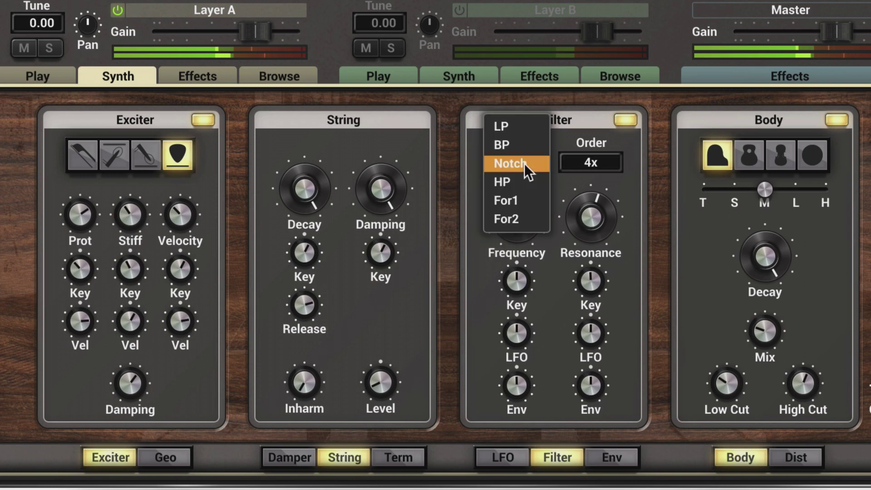
pyautogui.click(517, 199)
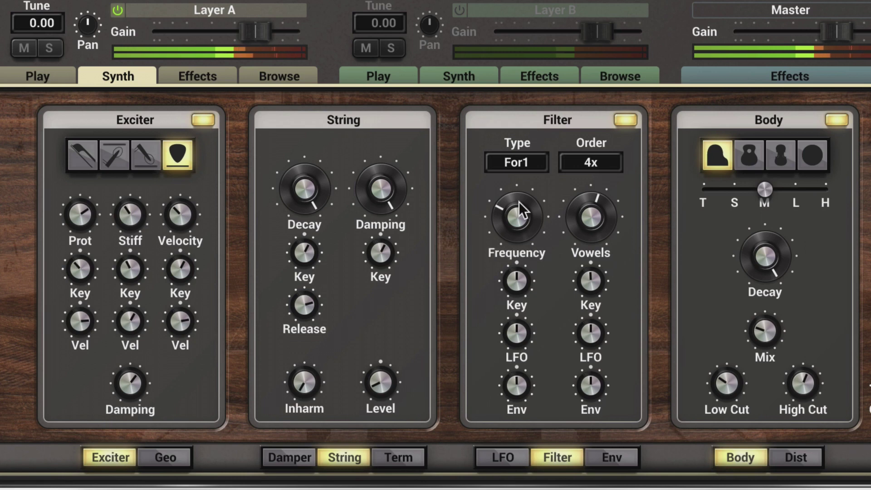
pyautogui.moveTo(508, 214)
pyautogui.mouseDown()
pyautogui.moveTo(508, 165)
pyautogui.moveTo(509, 213)
pyautogui.mouseUp()
pyautogui.moveTo(597, 213); pyautogui.dragTo(597, 249)
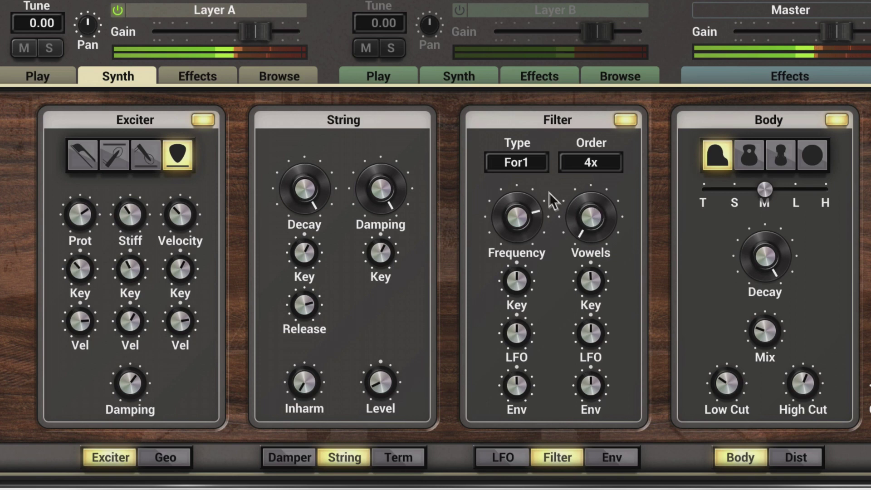
pyautogui.moveTo(535, 204); pyautogui.dragTo(535, 228)
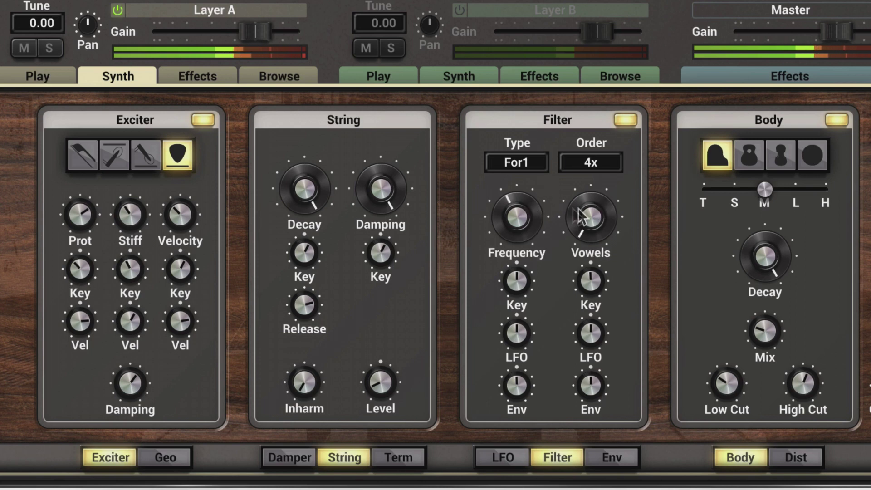
pyautogui.moveTo(592, 217); pyautogui.dragTo(609, 257)
# Switch to the For2 formant filter and adjust its Frequency and Vowels settings
pyautogui.click(522, 161)
pyautogui.click(520, 175)
pyautogui.moveTo(517, 216); pyautogui.dragTo(517, 228)
pyautogui.moveTo(612, 242); pyautogui.dragTo(611, 214)
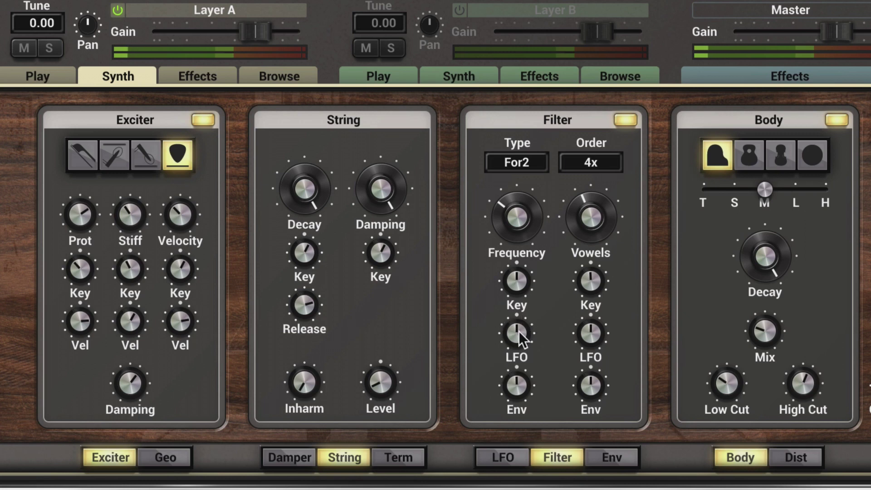
# Set the LFO shape to Sine and its sync rate to a dotted half note
pyautogui.click(504, 454)
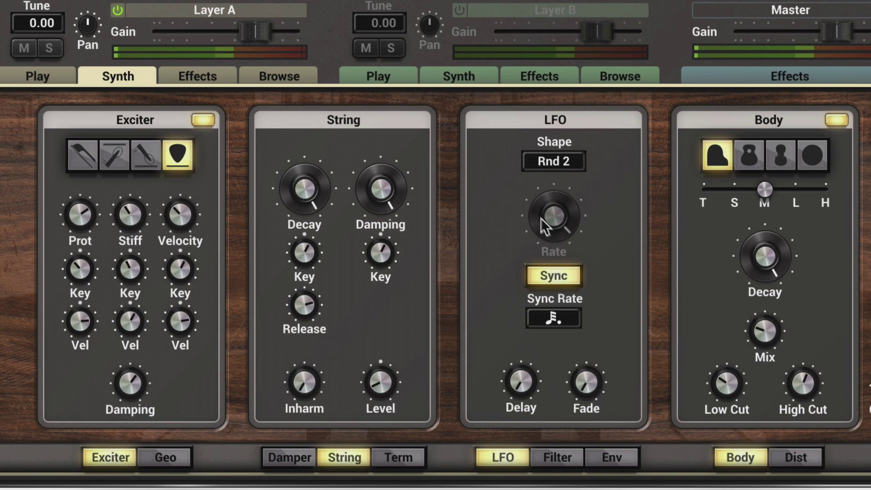
pyautogui.click(550, 161)
pyautogui.click(552, 82)
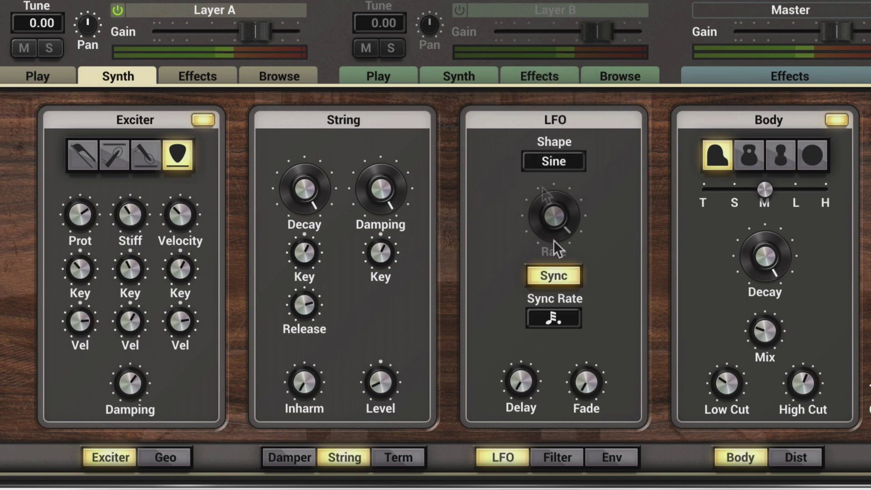
pyautogui.click(554, 318)
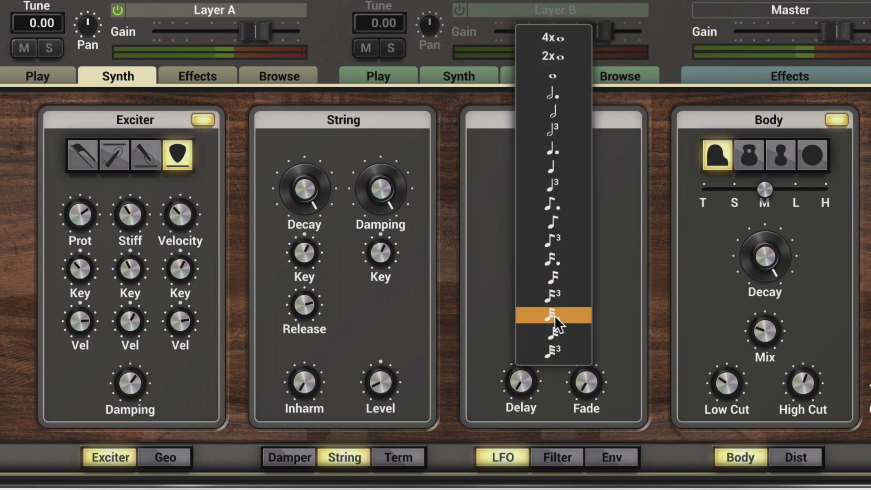
pyautogui.click(555, 95)
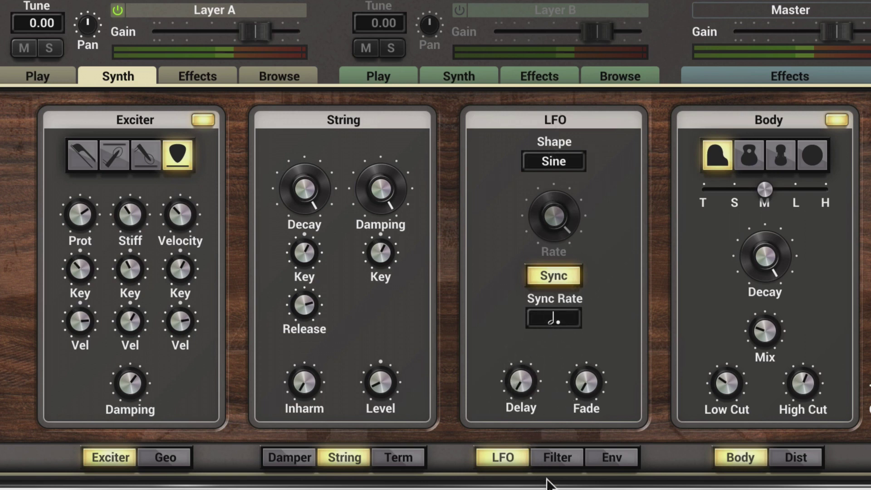
# Modulate the filter frequency with the LFO, trying a positive and a negative amount
pyautogui.click(552, 458)
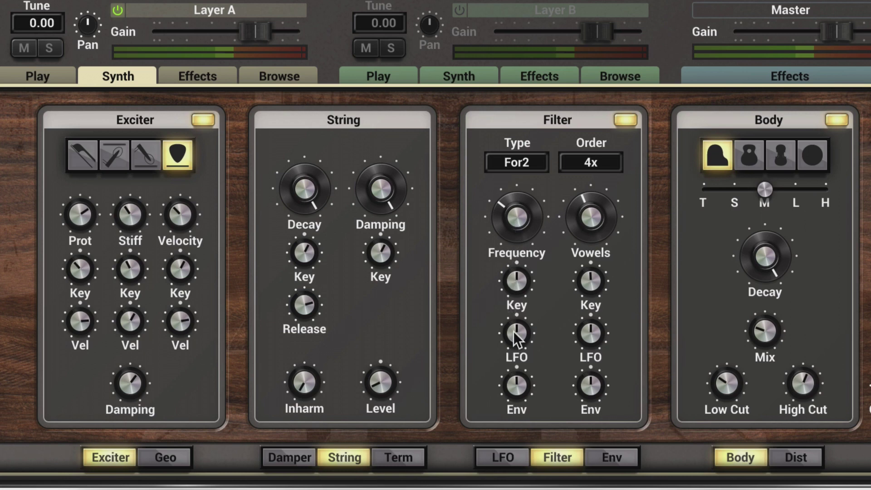
pyautogui.moveTo(517, 338); pyautogui.dragTo(517, 305)
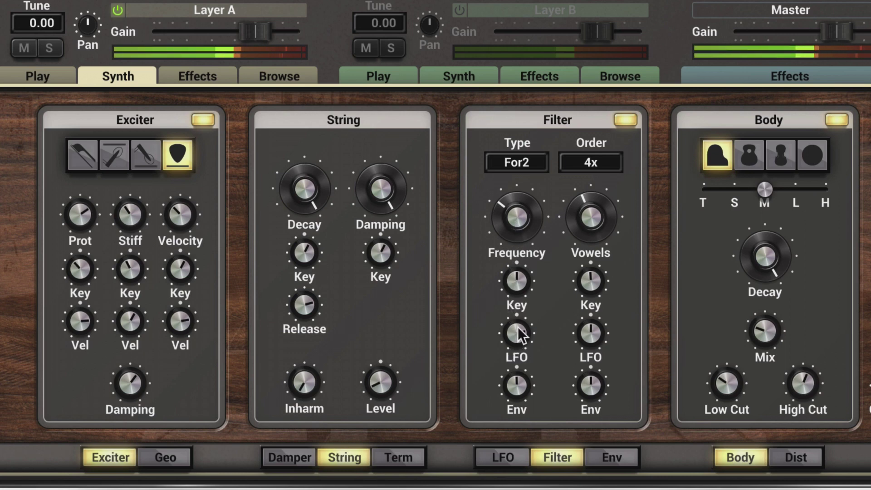
pyautogui.moveTo(518, 327); pyautogui.dragTo(518, 374)
# Try the Tri shape for the LFO, and switch the shape to Square
pyautogui.click(505, 458)
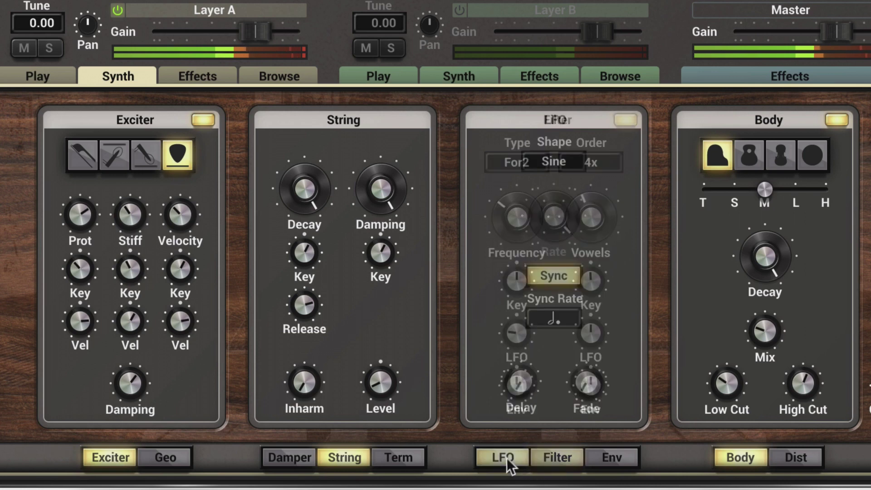
pyautogui.click(555, 162)
pyautogui.click(549, 179)
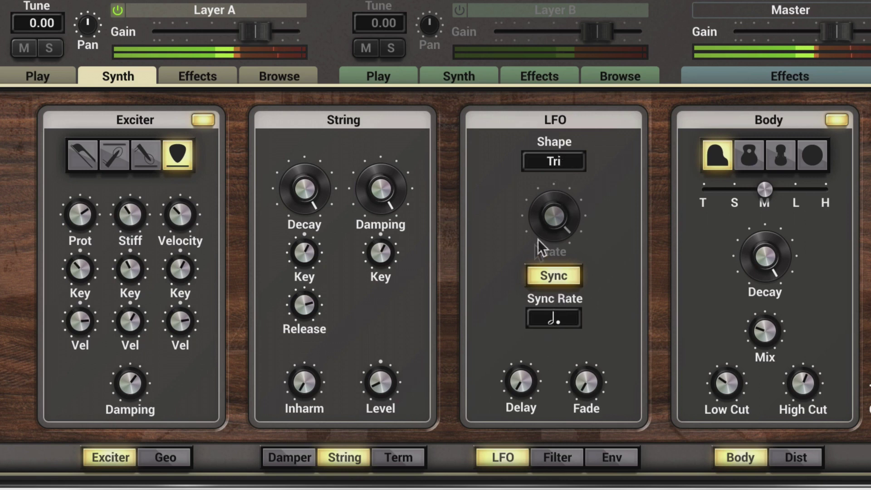
pyautogui.click(551, 156)
pyautogui.click(549, 177)
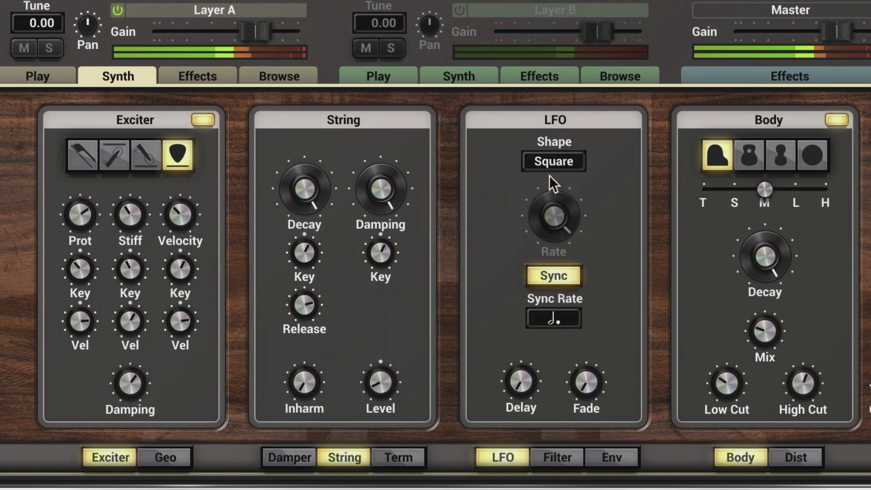
# Lower the For2 filter's Vowels setting, raise its Frequency and give the frequency a positive LFO amount
pyautogui.click(556, 457)
pyautogui.moveTo(571, 230); pyautogui.dragTo(572, 234)
pyautogui.moveTo(517, 227); pyautogui.dragTo(516, 207)
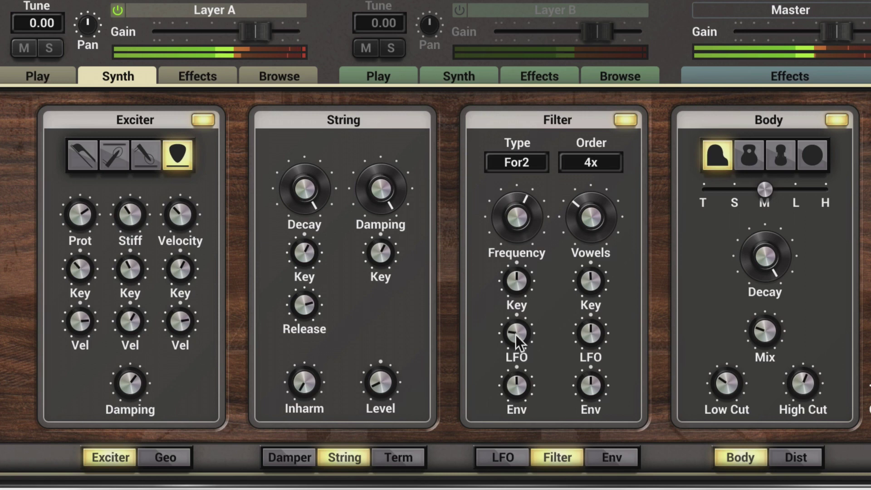
pyautogui.moveTo(514, 332); pyautogui.dragTo(519, 320)
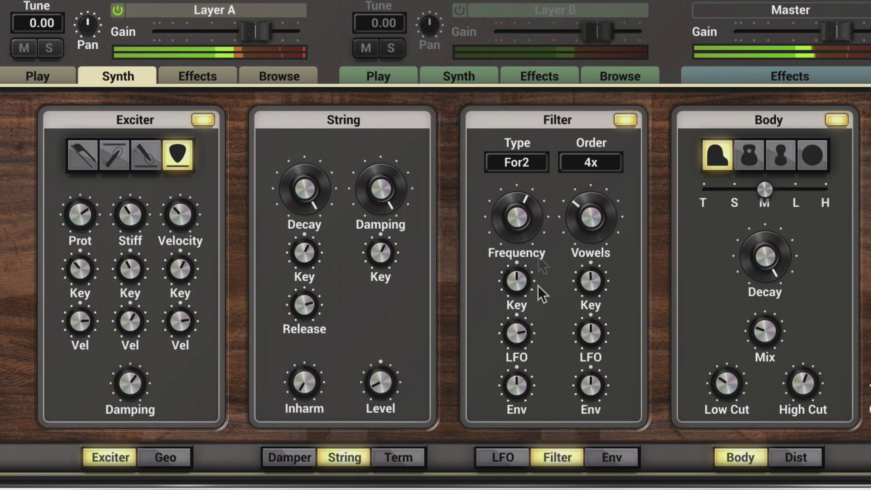
# Set the filter type to LP with a frequency LFO amount of about -1.64 and a lower filter frequency
pyautogui.click(525, 164)
pyautogui.click(510, 66)
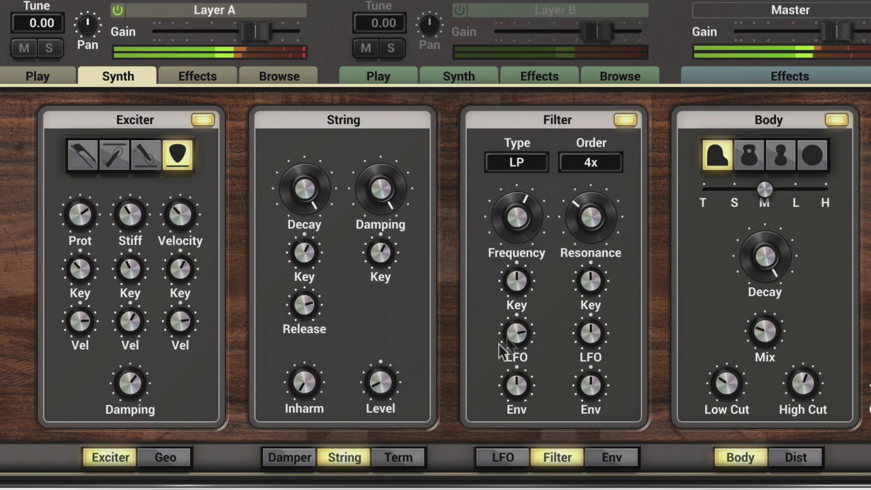
pyautogui.moveTo(498, 343); pyautogui.dragTo(498, 363)
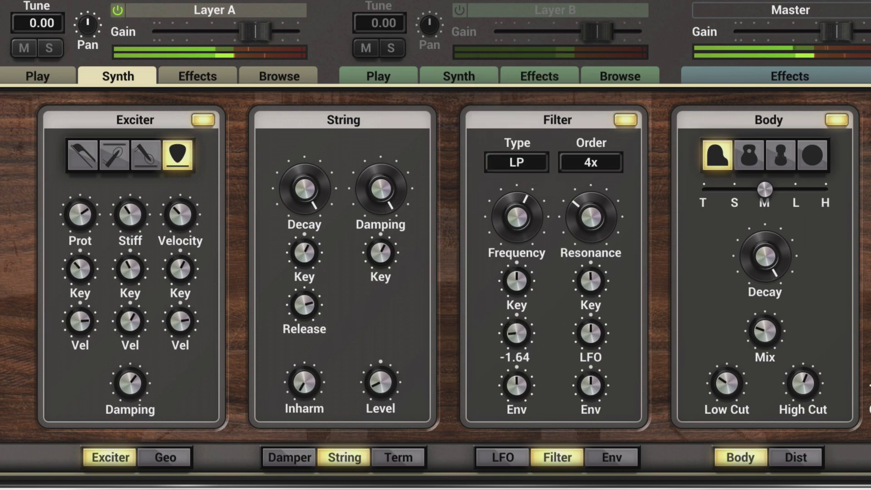
pyautogui.moveTo(511, 250)
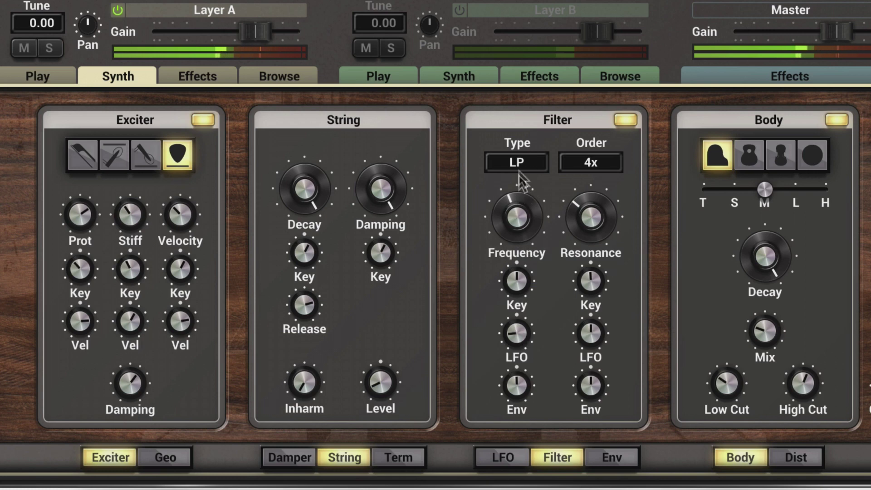
# Set the LFO shape to Rnd and its sync rate to a sixteenth note, trying the dotted sixteenth first
pyautogui.click(505, 454)
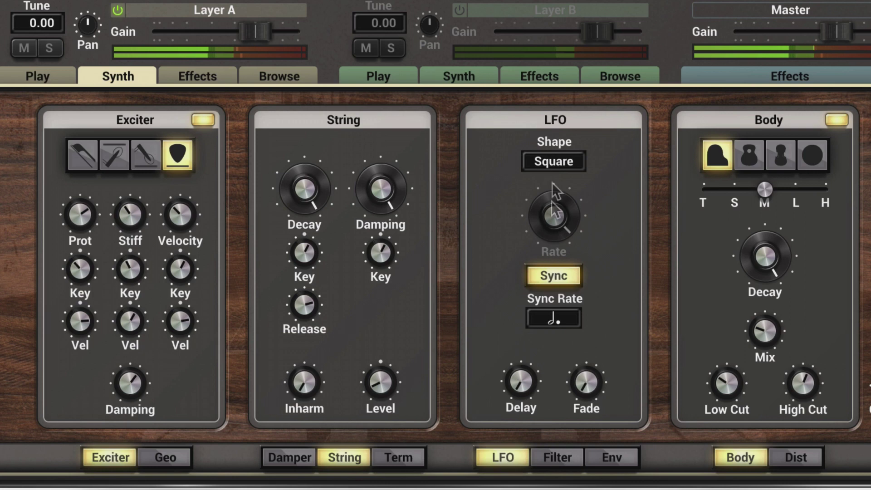
pyautogui.click(563, 161)
pyautogui.click(554, 178)
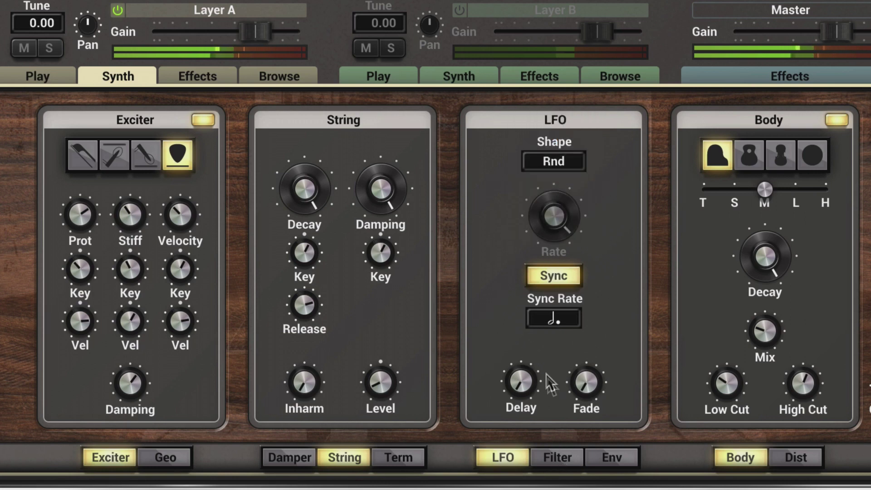
pyautogui.click(560, 321)
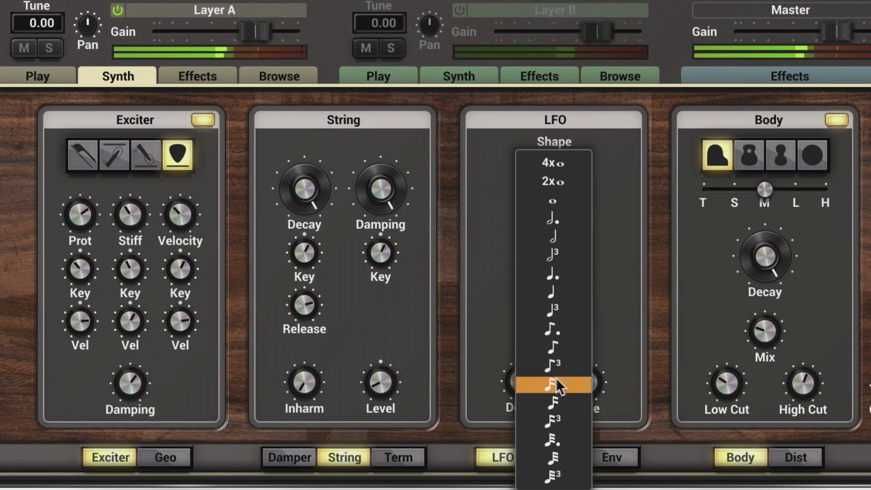
pyautogui.click(556, 383)
pyautogui.click(563, 314)
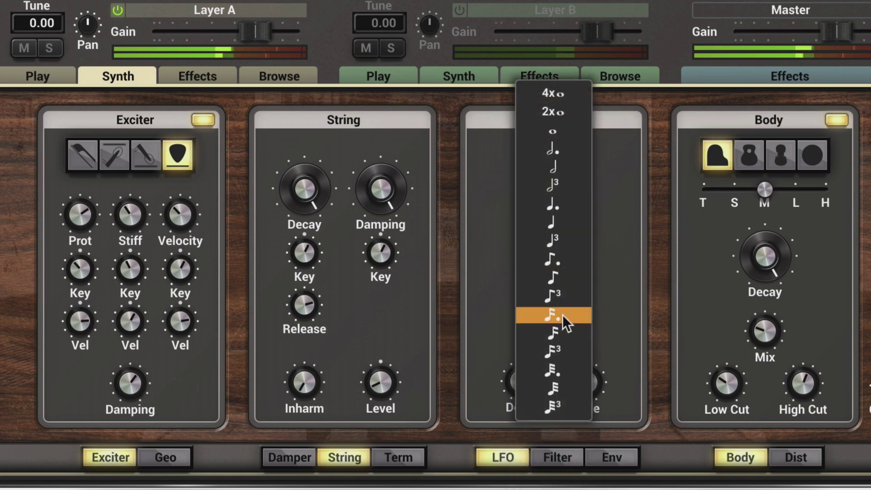
pyautogui.click(558, 330)
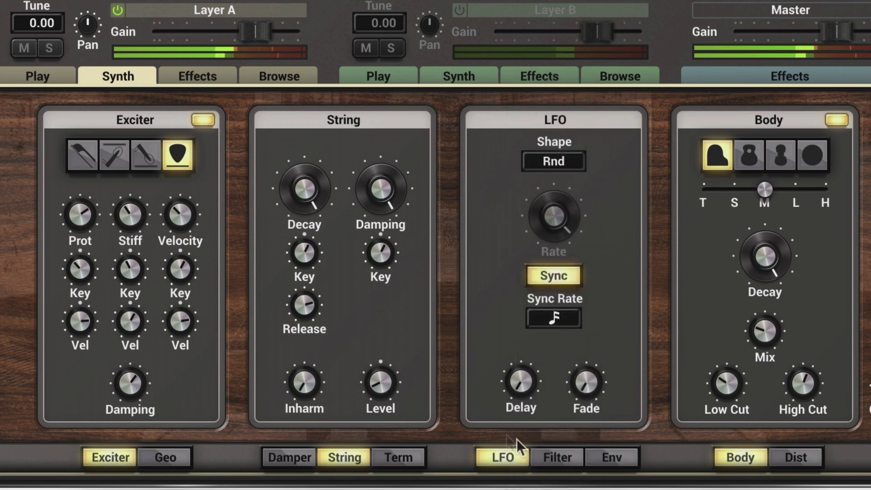
# Lower the LP filter's frequency, raise its resonance, and make the frequency's LFO amount slightly more negative
pyautogui.click(551, 456)
pyautogui.moveTo(517, 218)
pyautogui.mouseDown()
pyautogui.moveTo(517, 229)
pyautogui.moveTo(517, 207)
pyautogui.moveTo(520, 214)
pyautogui.mouseUp()
pyautogui.moveTo(594, 208); pyautogui.dragTo(515, 335)
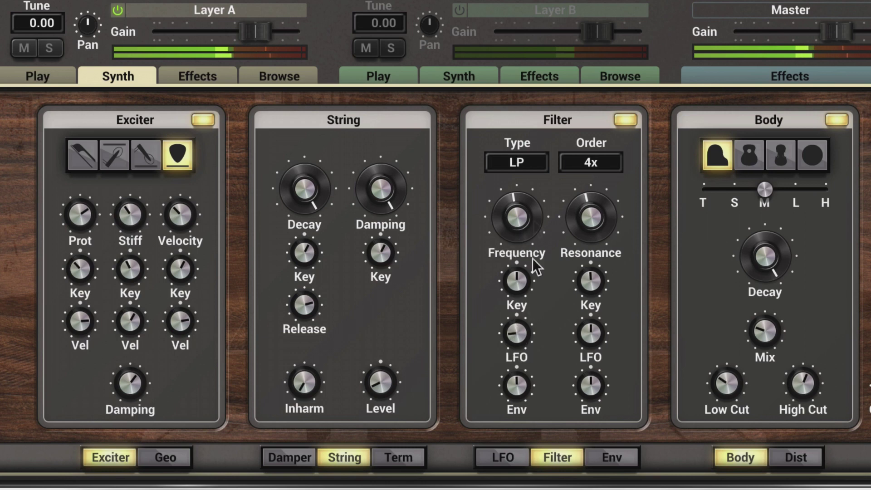
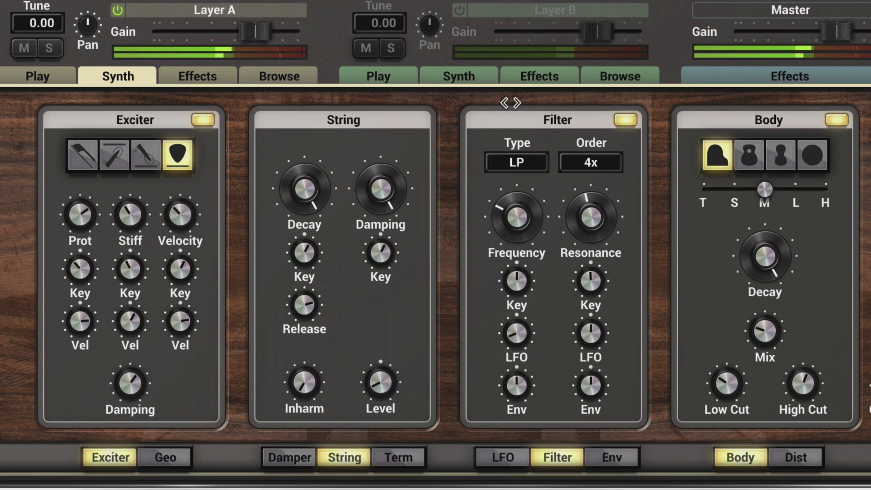
# Set the filter type to For1, try the Glitch shape for the LFO, and return the shape to Rnd
pyautogui.click(520, 164)
pyautogui.click(506, 237)
pyautogui.click(502, 457)
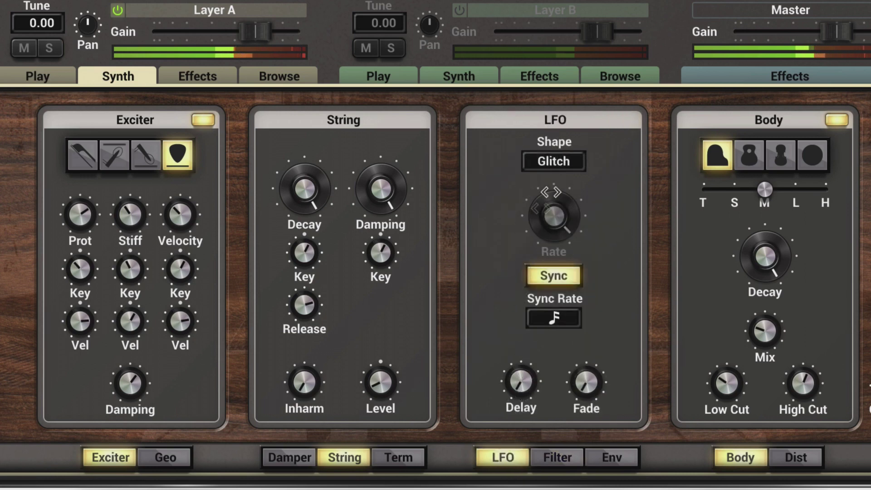
pyautogui.click(548, 161)
pyautogui.click(543, 125)
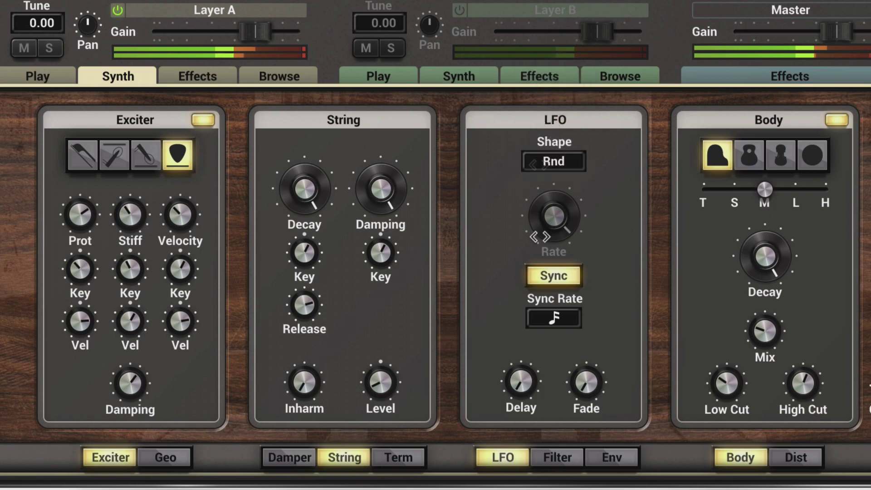
# Raise the LFO's Delay slightly and adjust the LFO amount on the For1 filter's frequency
pyautogui.click(521, 383)
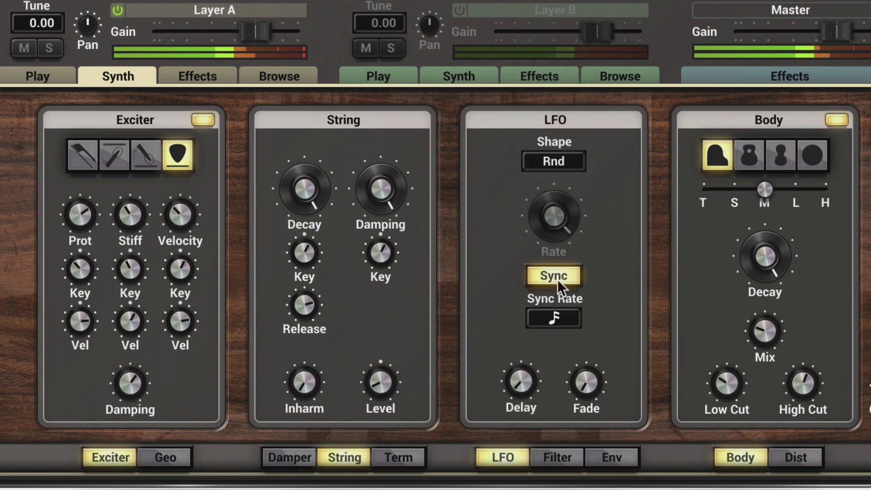
pyautogui.click(555, 457)
pyautogui.moveTo(513, 339)
pyautogui.mouseDown()
pyautogui.moveTo(513, 319)
pyautogui.moveTo(514, 354)
pyautogui.mouseUp()
# Raise the LFO's Delay and Fade in several passes to bring the modulation in gradually
pyautogui.click(505, 458)
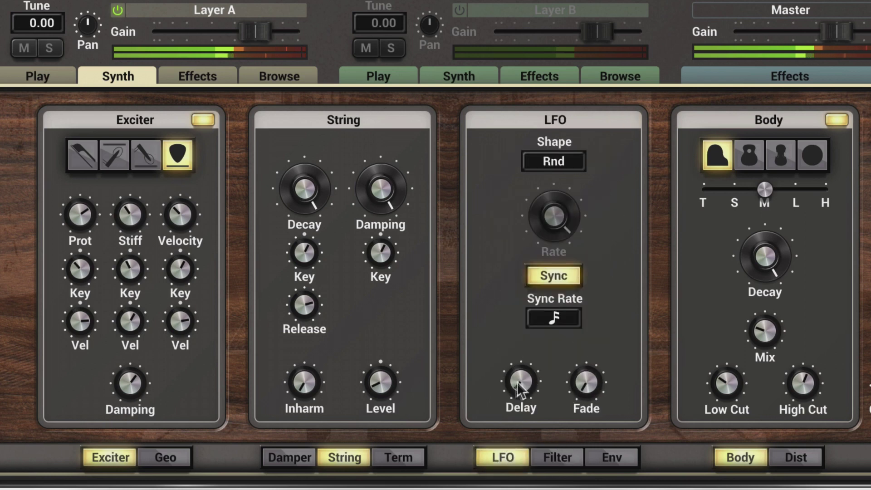
pyautogui.moveTo(521, 382); pyautogui.dragTo(520, 384)
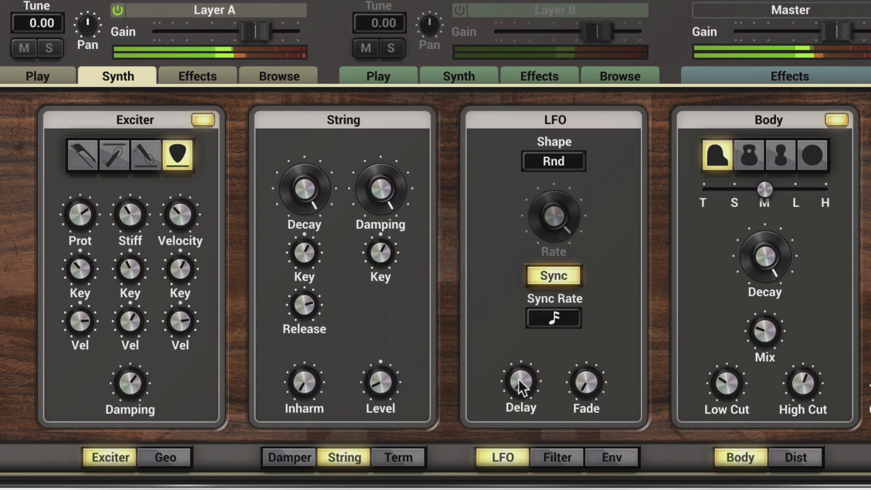
pyautogui.moveTo(518, 380); pyautogui.dragTo(517, 371)
pyautogui.moveTo(585, 388); pyautogui.dragTo(582, 374)
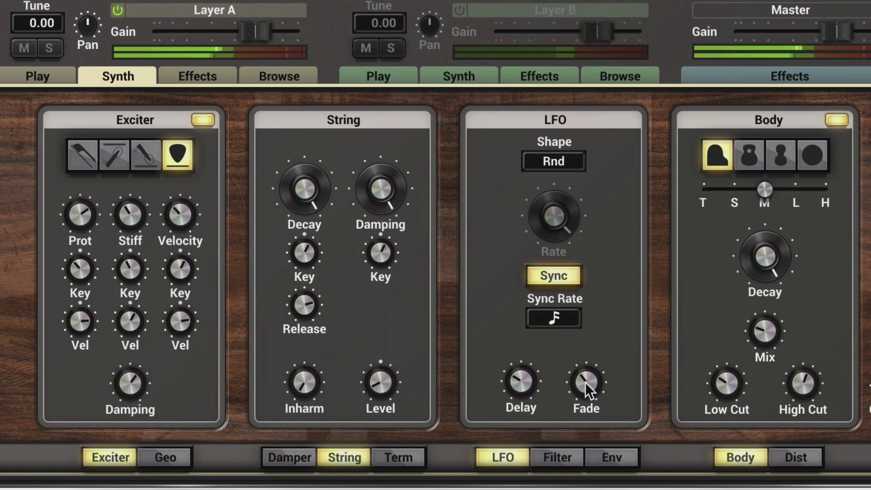
pyautogui.moveTo(526, 385); pyautogui.dragTo(577, 378)
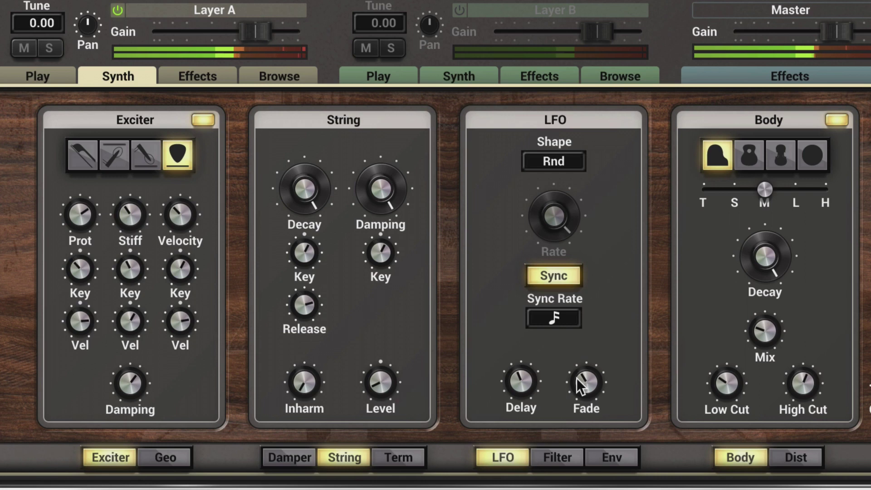
pyautogui.moveTo(579, 381); pyautogui.dragTo(581, 361)
pyautogui.moveTo(519, 380); pyautogui.dragTo(518, 376)
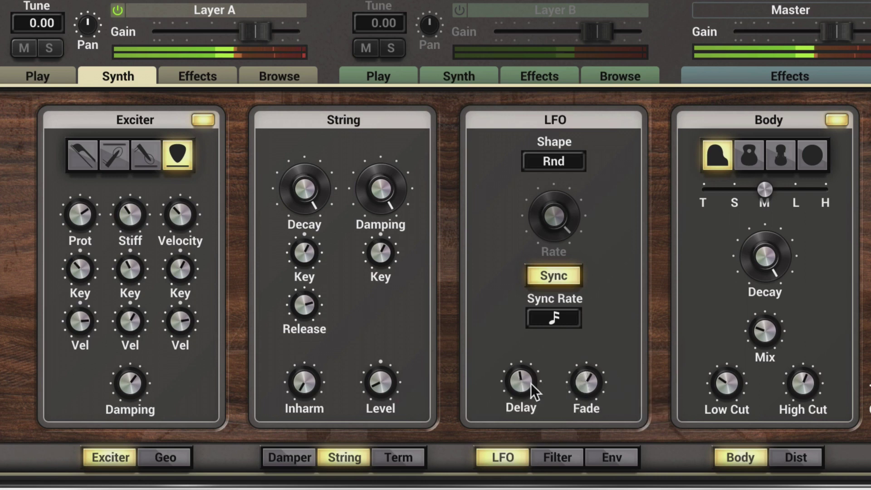
# Reset the LFO amount on the filter's frequency and set the LFO amount on Vowels to about 2.07
pyautogui.click(558, 453)
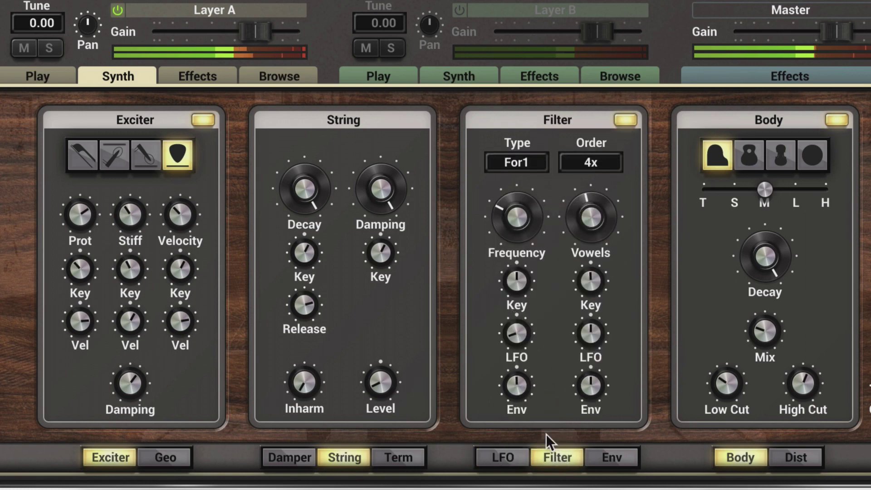
pyautogui.click(500, 456)
pyautogui.click(558, 453)
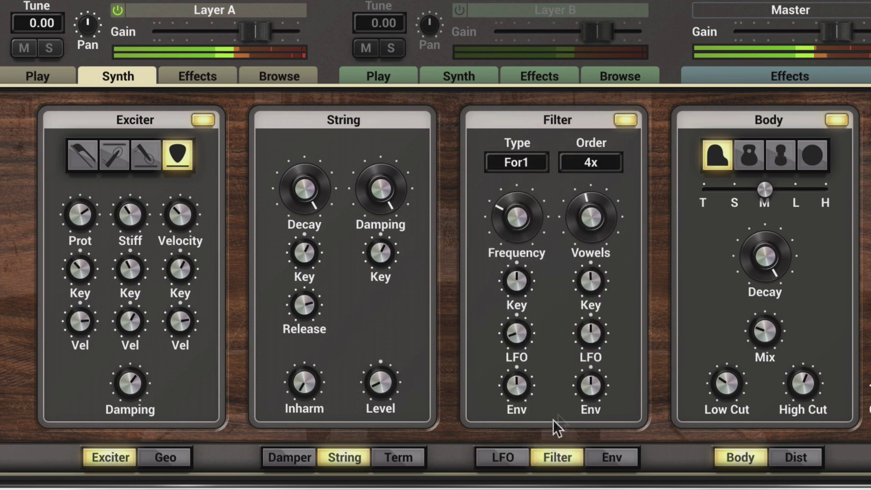
pyautogui.click(517, 334)
pyautogui.doubleClick(517, 335)
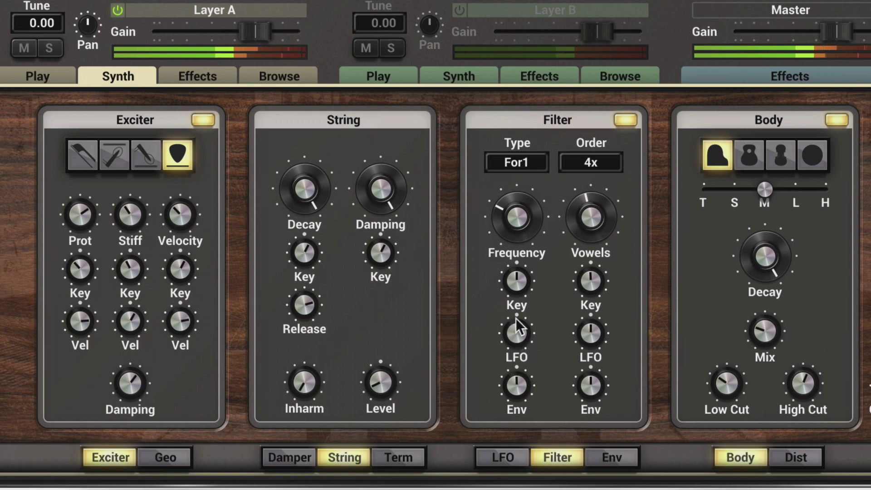
pyautogui.moveTo(591, 333); pyautogui.dragTo(591, 286)
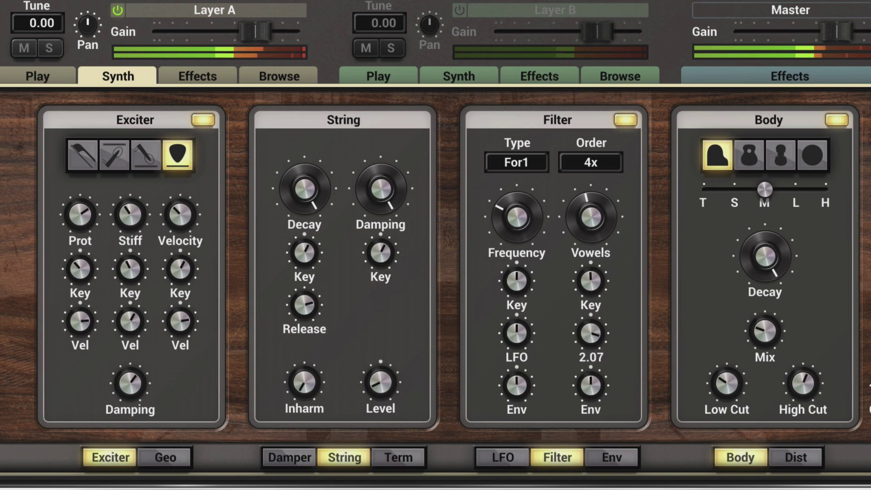
pyautogui.moveTo(590, 285); pyautogui.dragTo(590, 285)
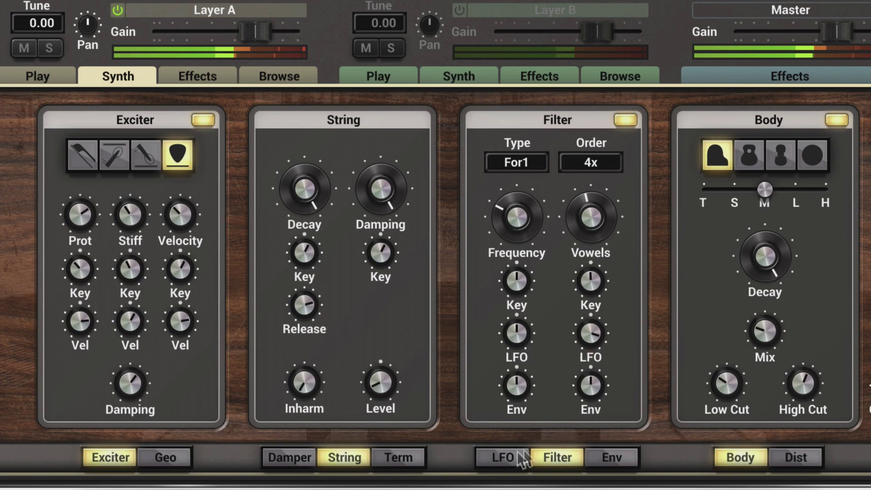
# Lower the LFO's Delay, raise its Fade further, and return to the filter settings
pyautogui.click(501, 456)
pyautogui.moveTo(521, 379); pyautogui.dragTo(521, 386)
pyautogui.moveTo(584, 380); pyautogui.dragTo(585, 382)
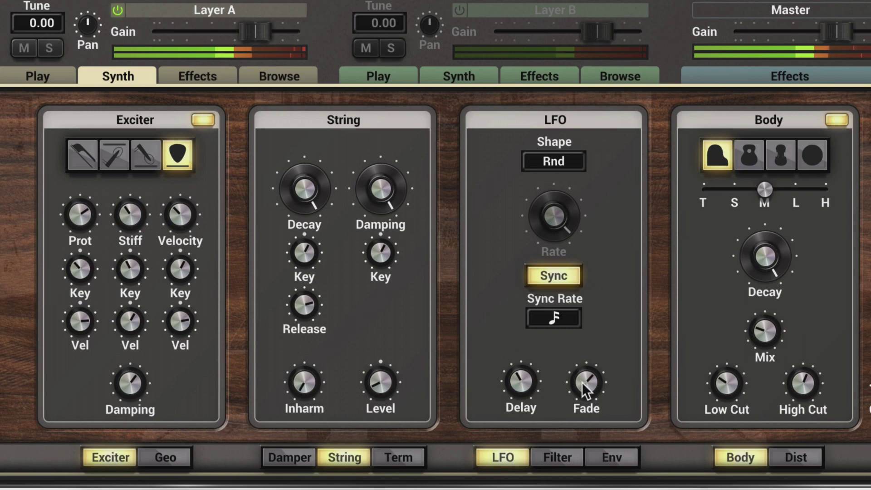
pyautogui.click(554, 457)
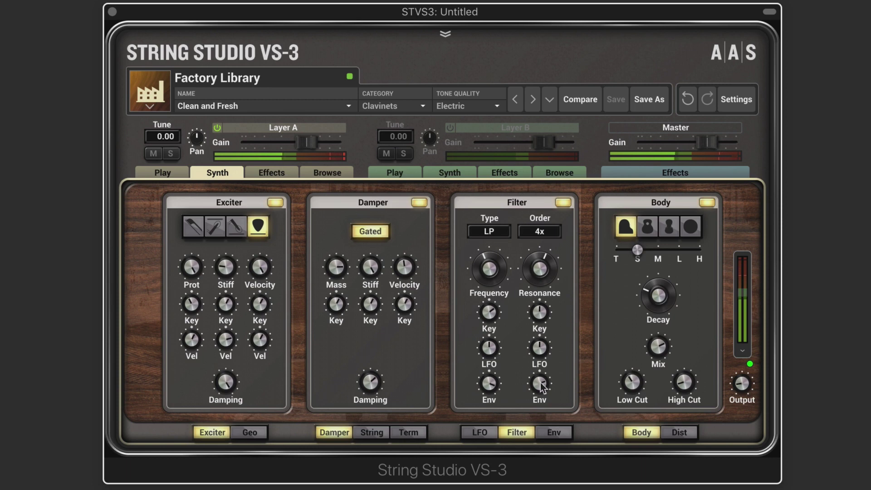
# On the Clean and Fresh preset, adjust the envelope's Attack and raise its Sustain to about 59.0%
pyautogui.click(554, 432)
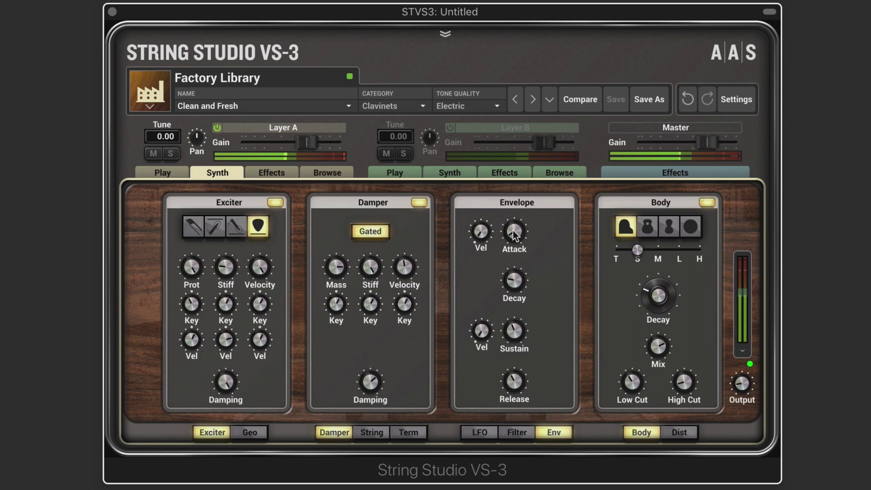
pyautogui.moveTo(512, 230); pyautogui.dragTo(511, 290)
pyautogui.moveTo(514, 331); pyautogui.dragTo(513, 299)
pyautogui.click(514, 330)
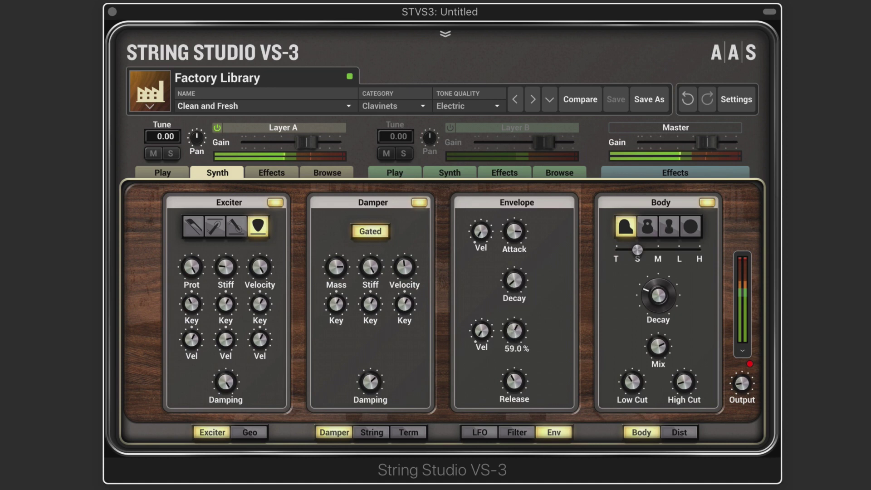
# Raise the envelope's Decay and adjust the Sustain level and its velocity amount
pyautogui.moveTo(515, 285); pyautogui.dragTo(514, 269)
pyautogui.click(515, 281)
pyautogui.moveTo(514, 330); pyautogui.dragTo(514, 335)
pyautogui.moveTo(514, 336); pyautogui.dragTo(482, 330)
pyautogui.click(482, 332)
# Raise the envelope's Release, check the filter settings, and return to the envelope
pyautogui.moveTo(516, 386); pyautogui.dragTo(515, 378)
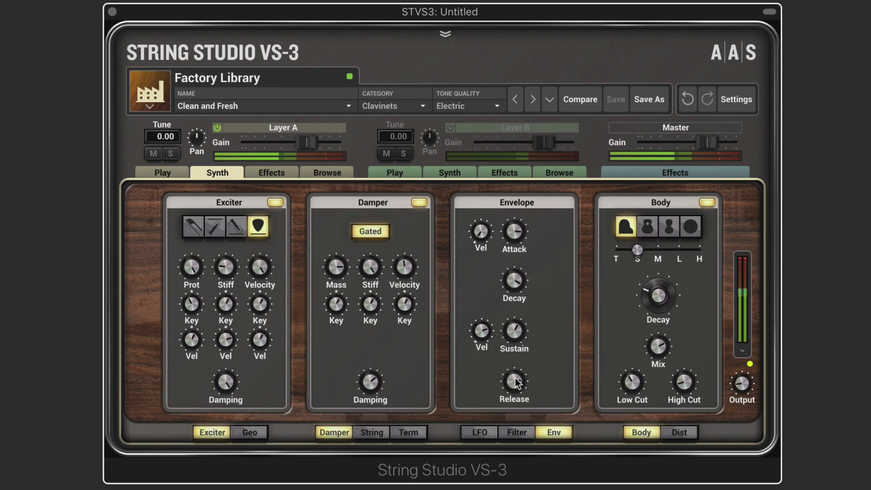
pyautogui.click(516, 432)
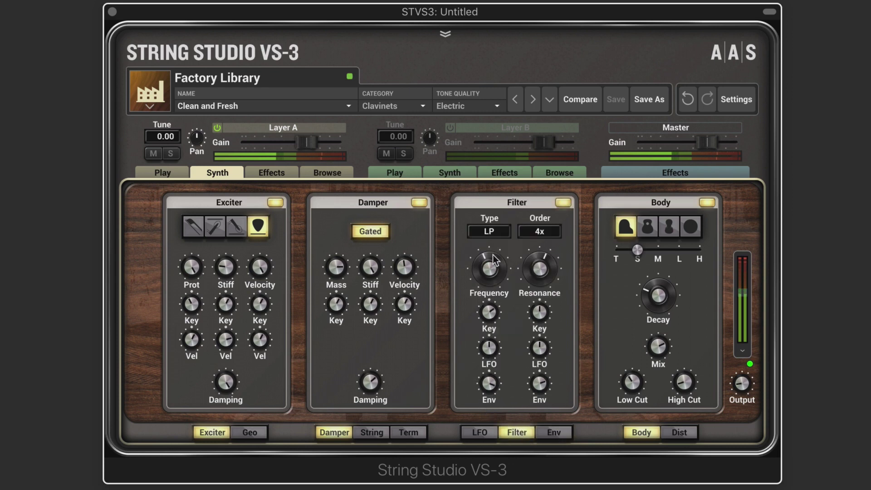
pyautogui.click(555, 433)
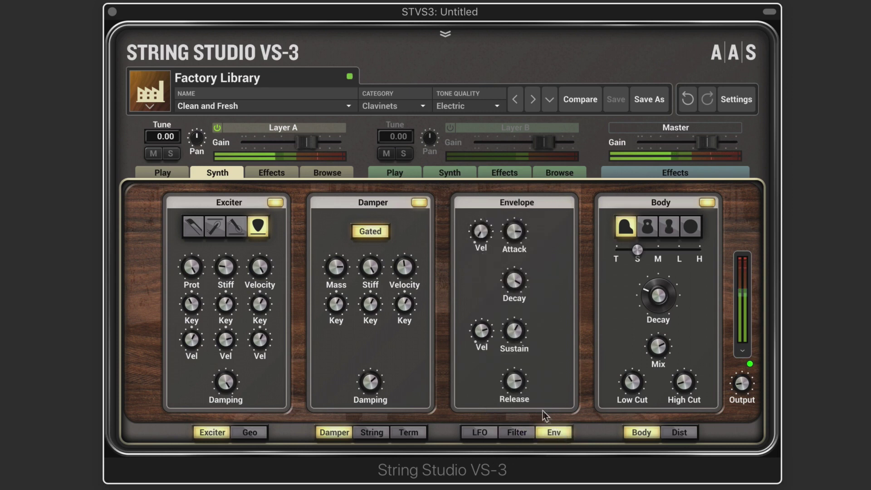
# Reshape the envelope with lower Sustain and Decay, a longer Attack, and an Attack velocity amount of about 6.04
pyautogui.moveTo(514, 331); pyautogui.dragTo(514, 344)
pyautogui.moveTo(514, 281); pyautogui.dragTo(524, 263)
pyautogui.moveTo(514, 231); pyautogui.dragTo(481, 226)
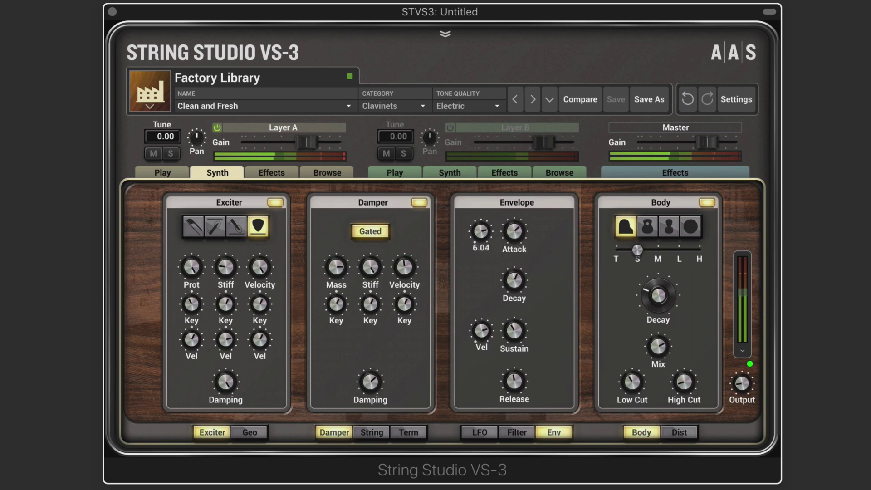
pyautogui.moveTo(486, 233); pyautogui.dragTo(486, 231)
# Adjust the envelope's two velocity amounts and fine-tune its Attack, Sustain and Release
pyautogui.click(481, 331)
pyautogui.click(482, 230)
pyautogui.click(482, 331)
pyautogui.moveTo(513, 232); pyautogui.dragTo(514, 223)
pyautogui.moveTo(515, 334); pyautogui.dragTo(514, 330)
pyautogui.moveTo(513, 381); pyautogui.dragTo(514, 372)
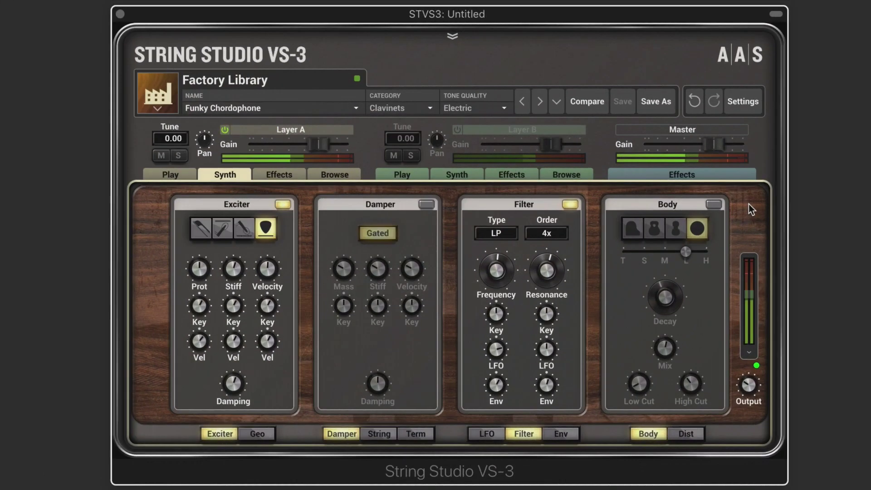
# On the Funky Chordophone preset, enable the Body module and use the piano body at size T with a higher Mix
pyautogui.click(713, 205)
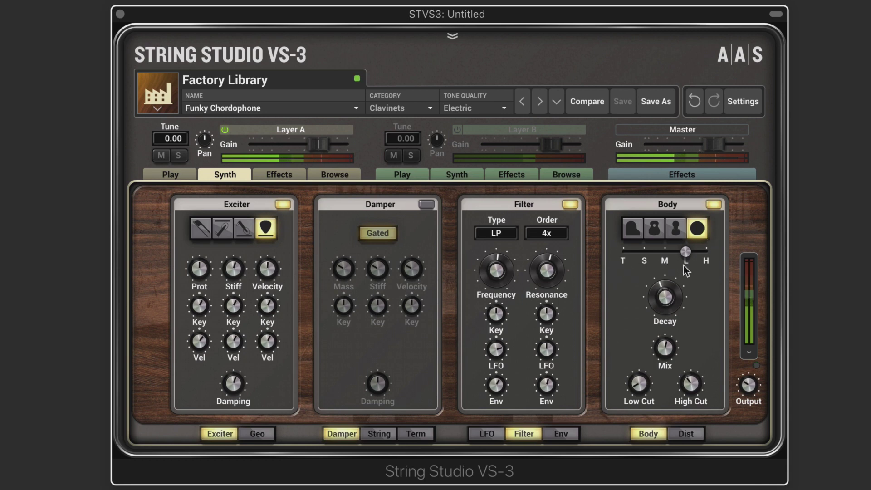
pyautogui.moveTo(690, 252); pyautogui.dragTo(624, 252)
pyautogui.moveTo(662, 336); pyautogui.dragTo(662, 315)
pyautogui.click(642, 232)
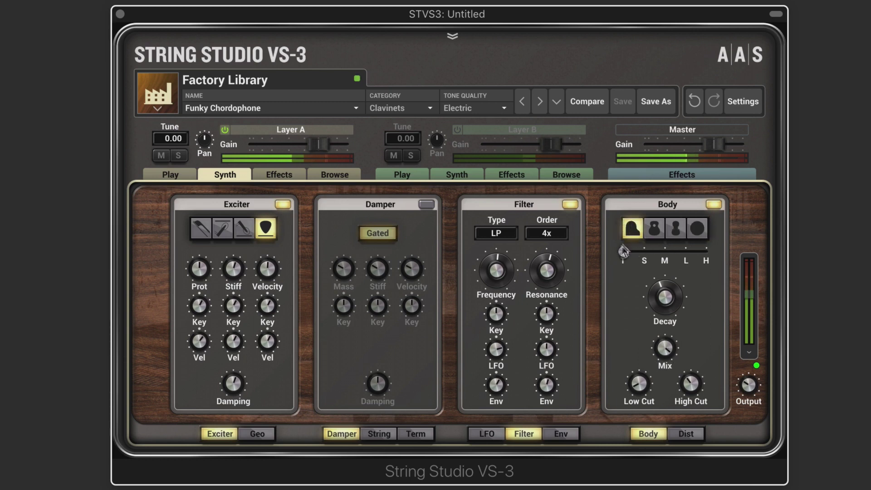
# Try the piano body at sizes S and M while varying its Decay
pyautogui.moveTo(624, 252); pyautogui.dragTo(644, 252)
pyautogui.moveTo(663, 299); pyautogui.dragTo(663, 277)
pyautogui.click(665, 251)
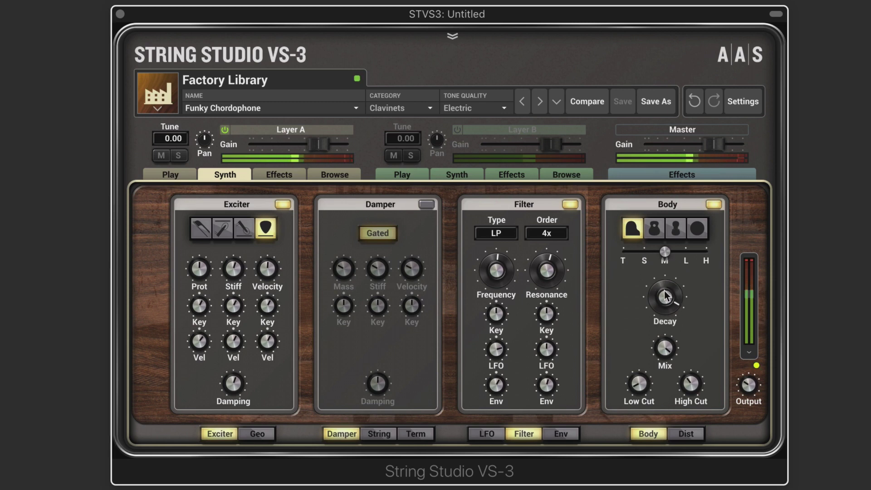
pyautogui.click(664, 292)
pyautogui.moveTo(665, 292); pyautogui.dragTo(667, 272)
# Switch to the violin-shaped body at size L with a Mix of about 93.5%, Low Cut at 50.4 Hz and a lower High Cut
pyautogui.click(674, 232)
pyautogui.click(684, 251)
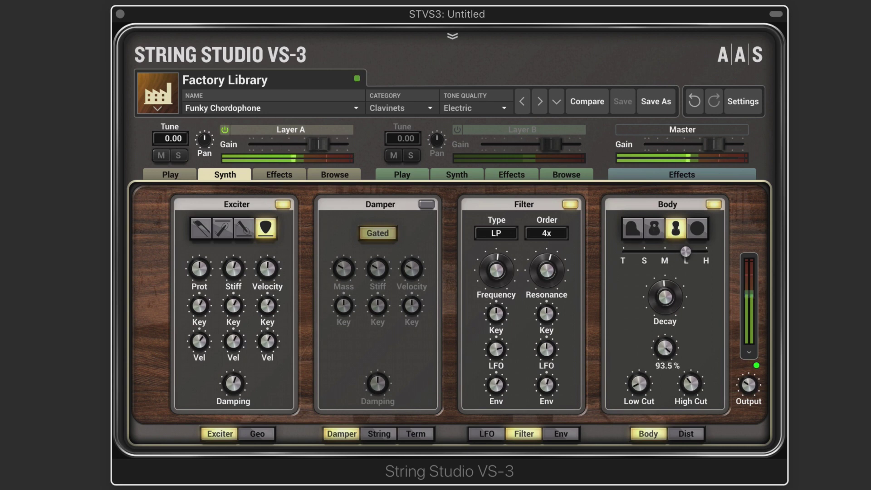
pyautogui.moveTo(690, 393); pyautogui.dragTo(690, 406)
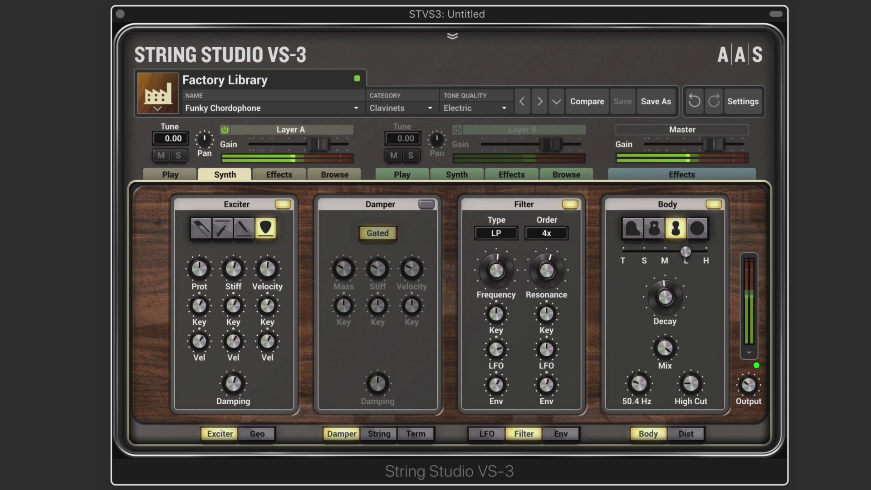
# Enable the Distortion module on the Funky Chordophone preset and set its type to Mellow
pyautogui.click(687, 432)
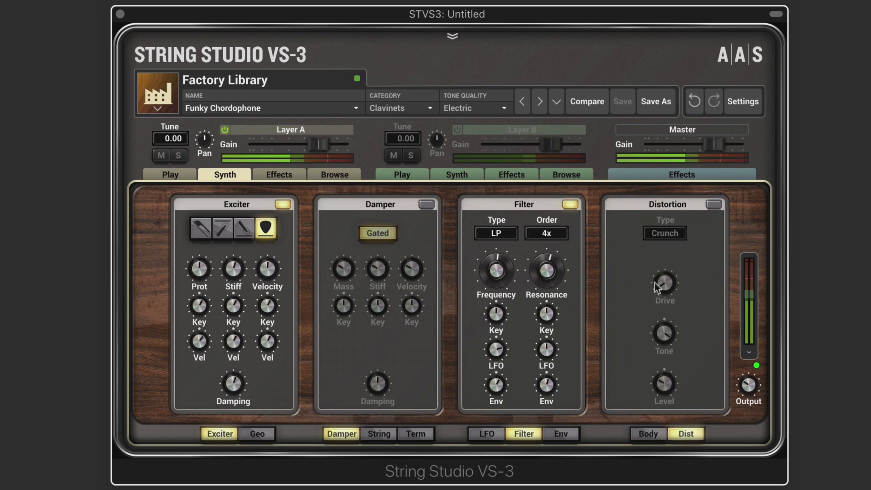
pyautogui.click(712, 205)
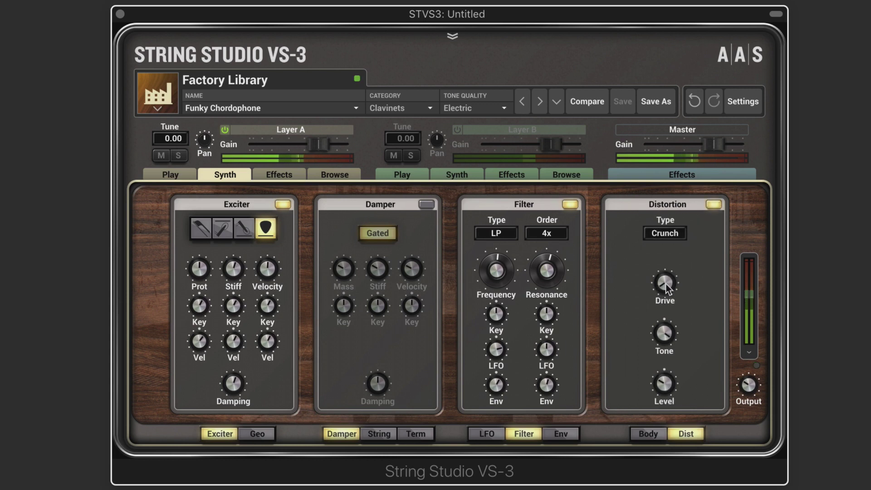
pyautogui.click(666, 234)
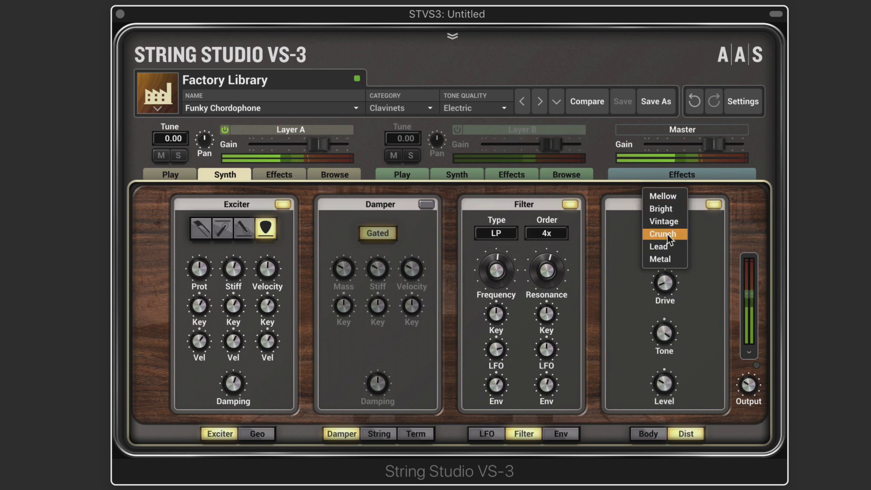
pyautogui.click(667, 195)
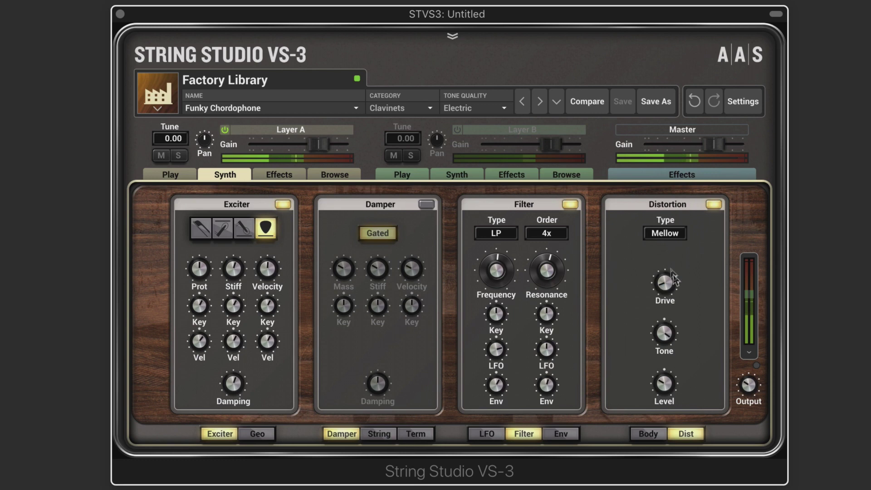
# Fine-tune the Mellow distortion's Drive, Tone and Level
pyautogui.moveTo(665, 282); pyautogui.dragTo(665, 278)
pyautogui.moveTo(664, 333); pyautogui.dragTo(664, 324)
pyautogui.moveTo(664, 383); pyautogui.dragTo(664, 382)
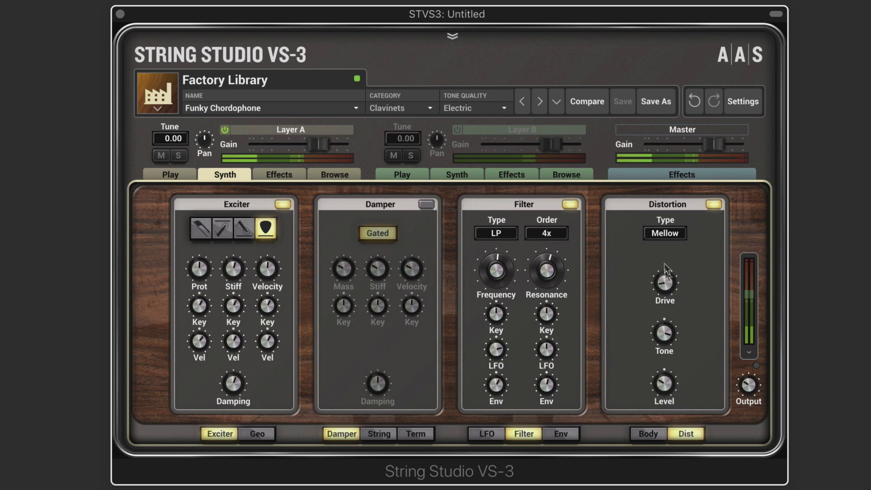
# Try the Bright distortion type, switch to Vintage and reduce the Drive
pyautogui.click(669, 233)
pyautogui.click(664, 244)
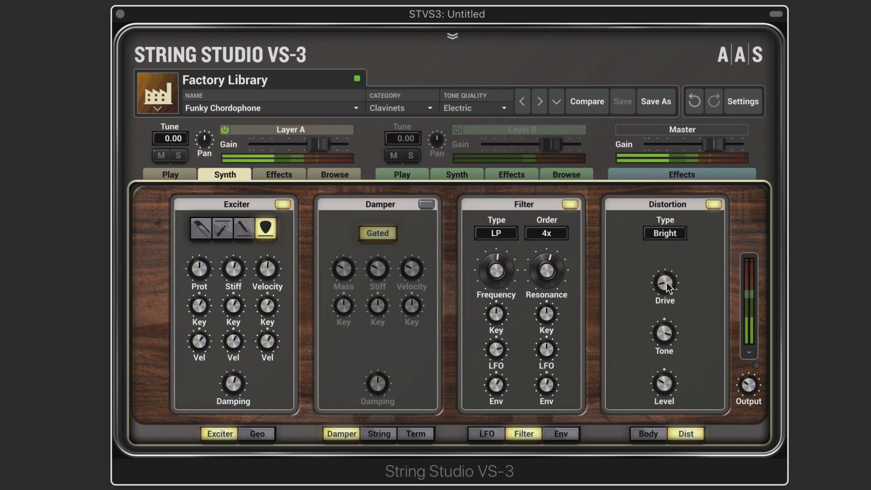
pyautogui.click(665, 233)
pyautogui.click(667, 246)
pyautogui.moveTo(666, 283); pyautogui.dragTo(666, 299)
# Change the distortion type to Crunch and lower its Drive
pyautogui.click(669, 235)
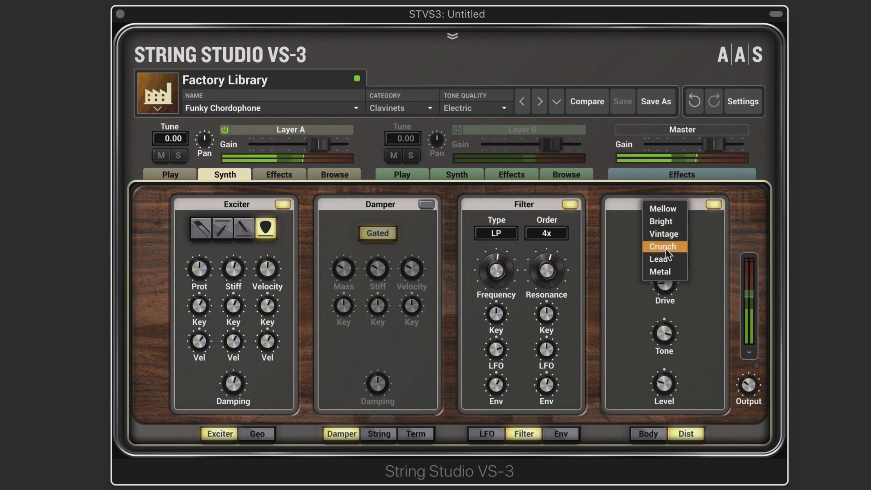
pyautogui.click(669, 248)
pyautogui.moveTo(665, 282); pyautogui.dragTo(664, 297)
# Audition the Lead and Metal distortion types before setting the type back to Vintage
pyautogui.click(664, 242)
pyautogui.click(663, 245)
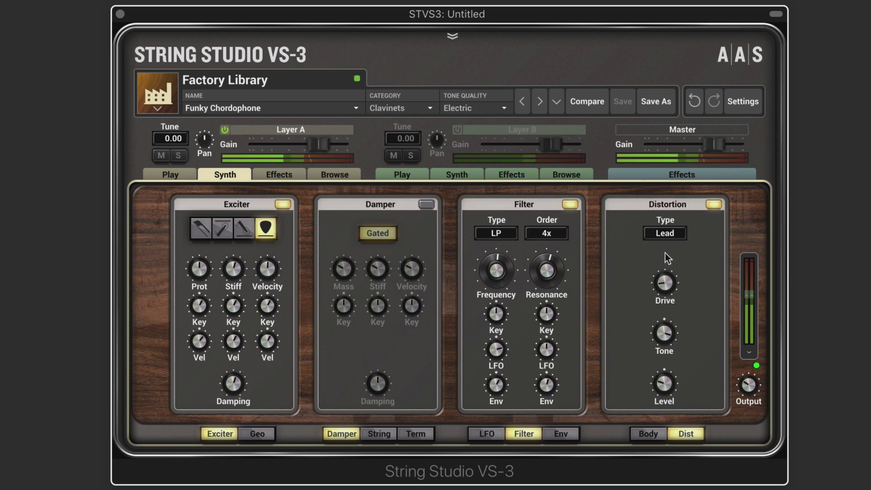
pyautogui.click(670, 236)
pyautogui.click(667, 245)
pyautogui.click(669, 233)
pyautogui.click(666, 196)
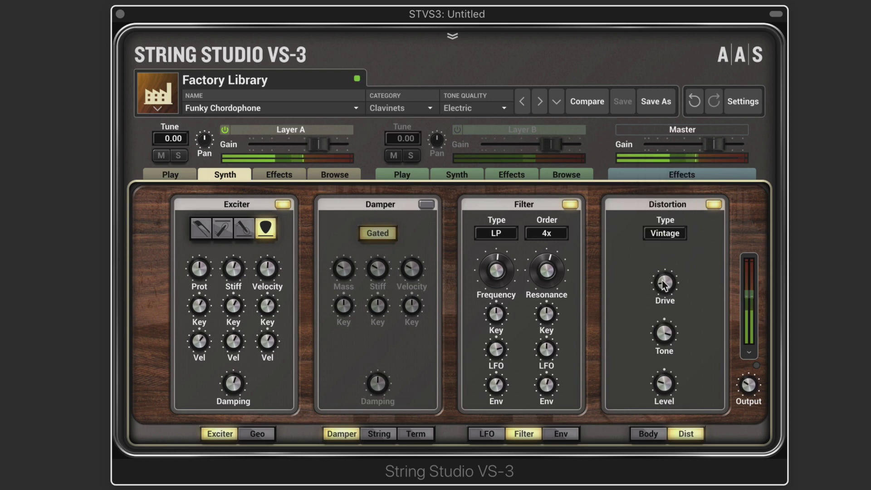